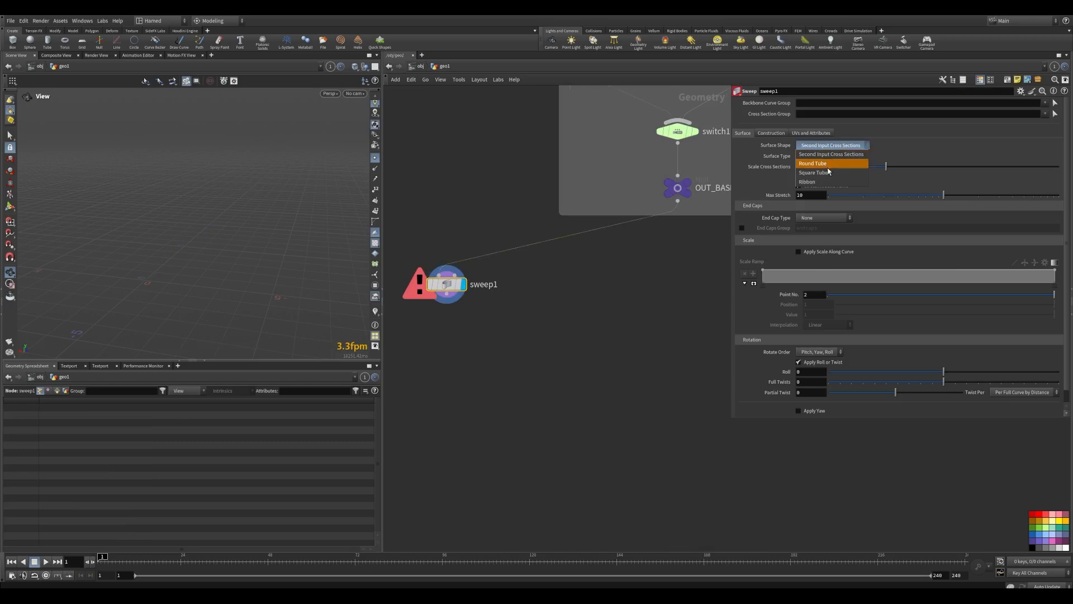
- Set the sweep's surface shape to Ribbon and increase its width to about 0.637
click(817, 182)
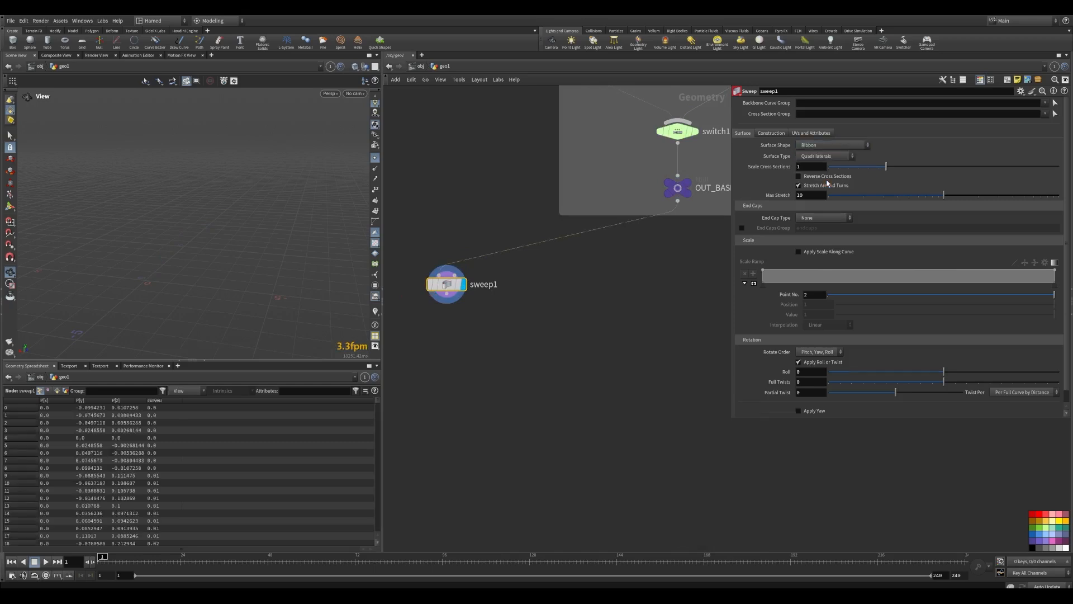
click(375, 159)
drag(147, 247, 108, 237)
scroll(108, 237, up, 5)
drag(199, 249, 197, 281)
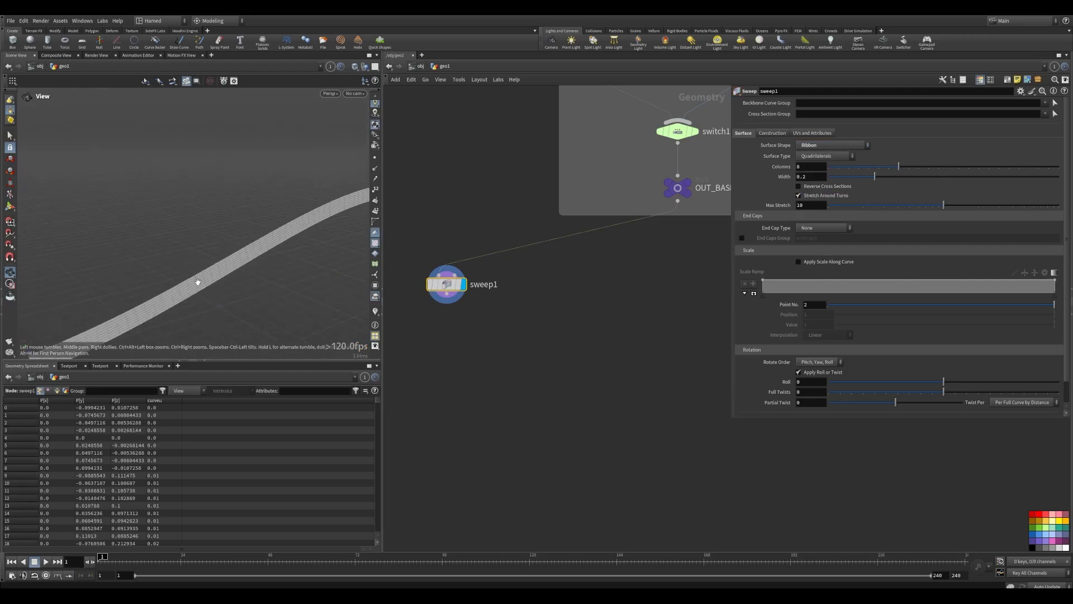
scroll(178, 246, down, 3)
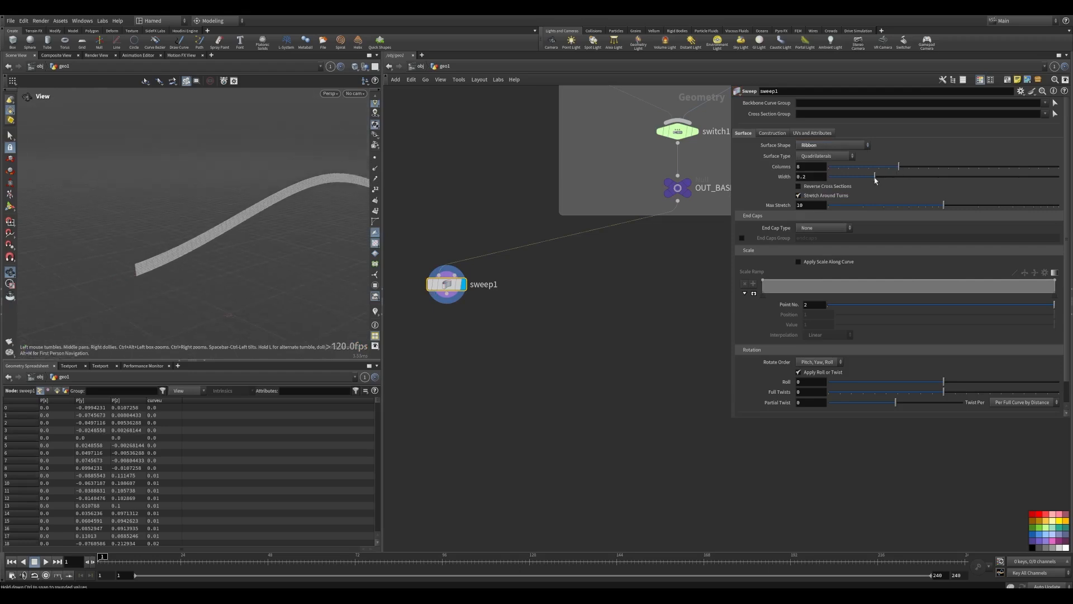
drag(876, 179, 976, 177)
- Set the sweep's Target Up Vector to Y Axis so the ribbon lies flat
click(774, 133)
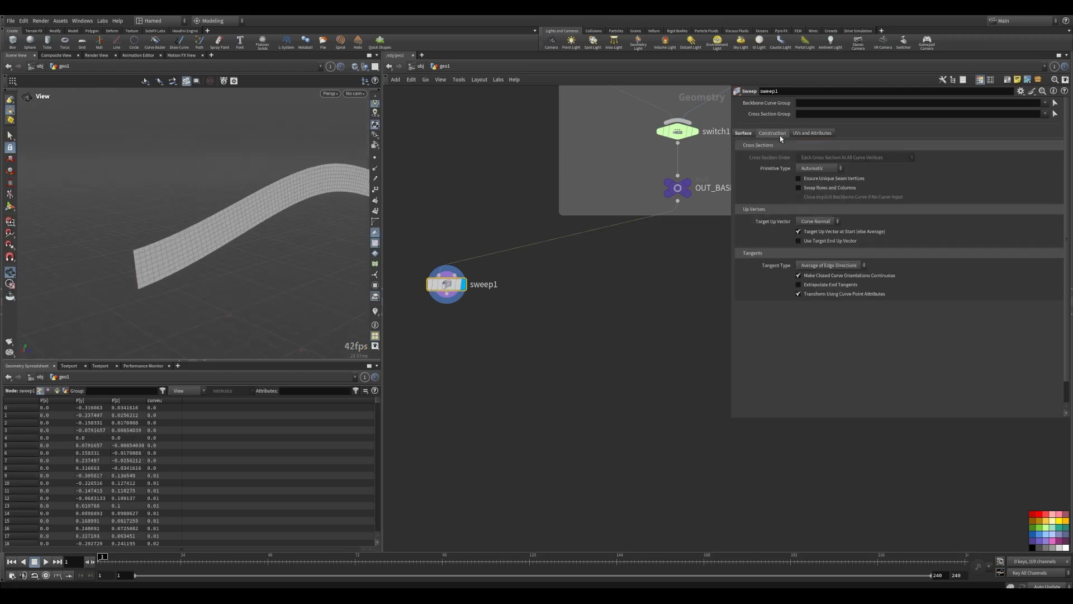
click(816, 222)
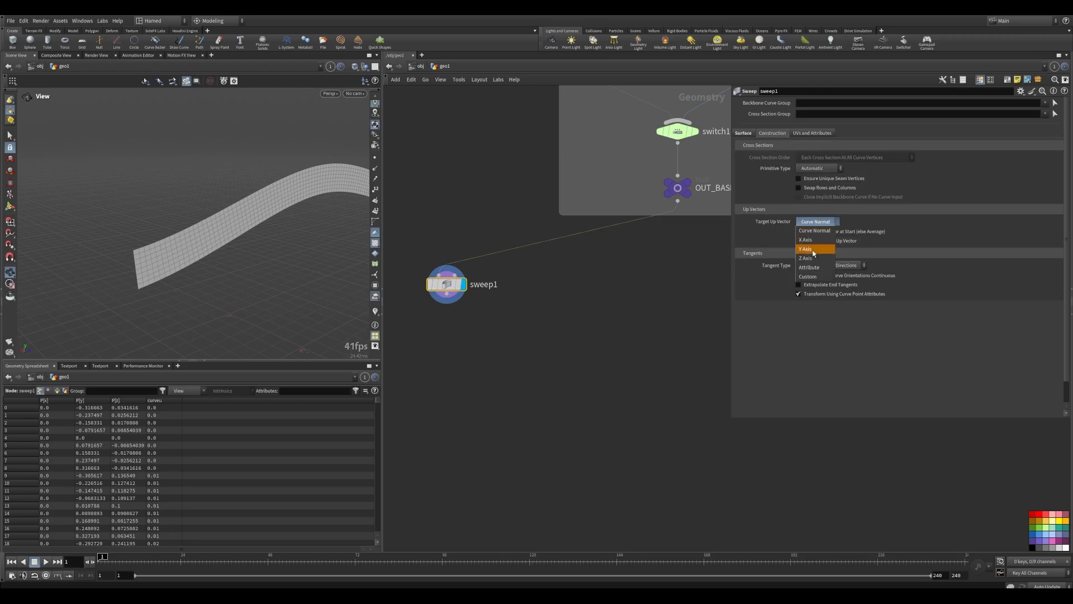
click(807, 248)
drag(211, 239, 234, 244)
- Reduce the ribbon to 1 column and set its width to 2
click(744, 133)
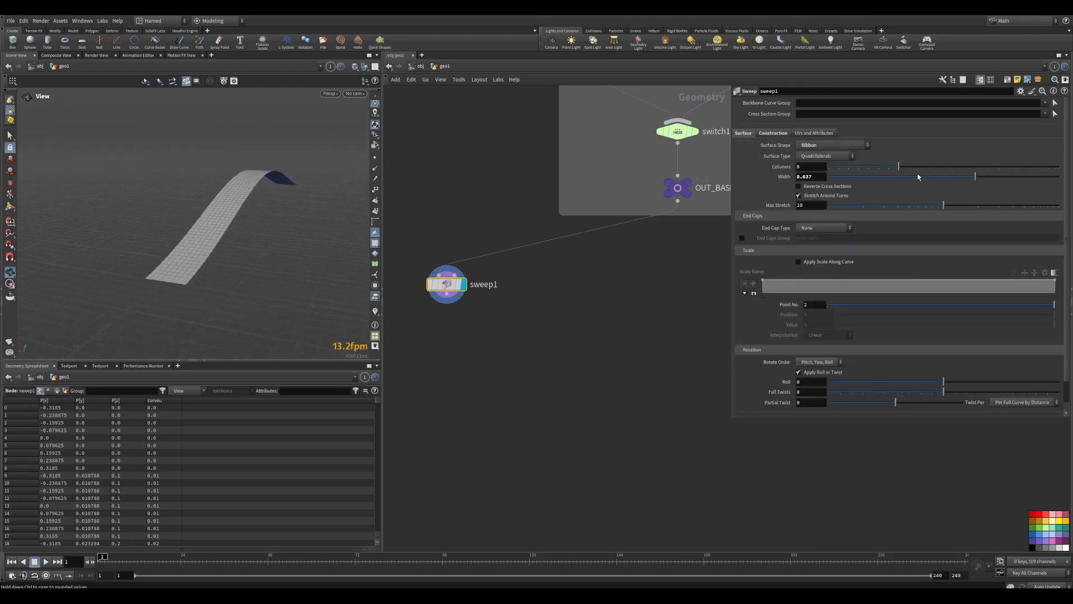
drag(874, 166, 813, 172)
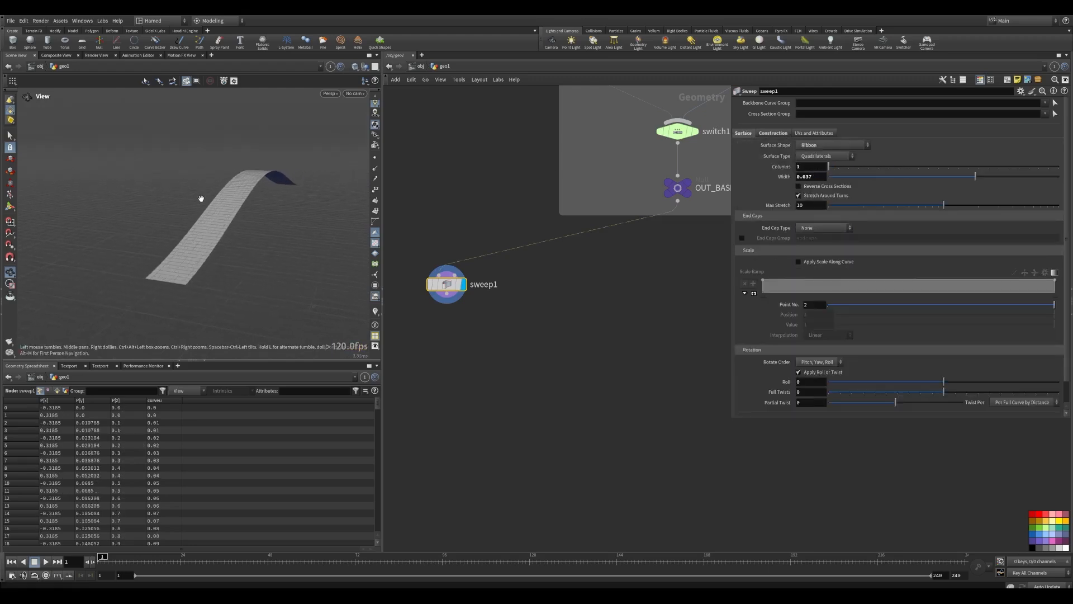
drag(201, 199, 221, 201)
drag(975, 176, 1059, 176)
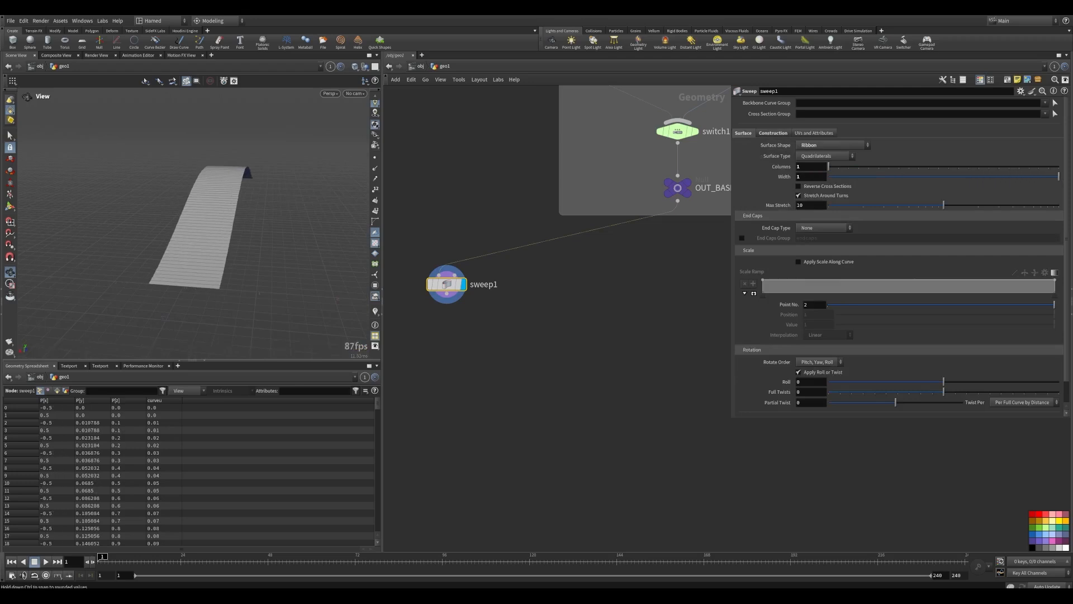
key(Return)
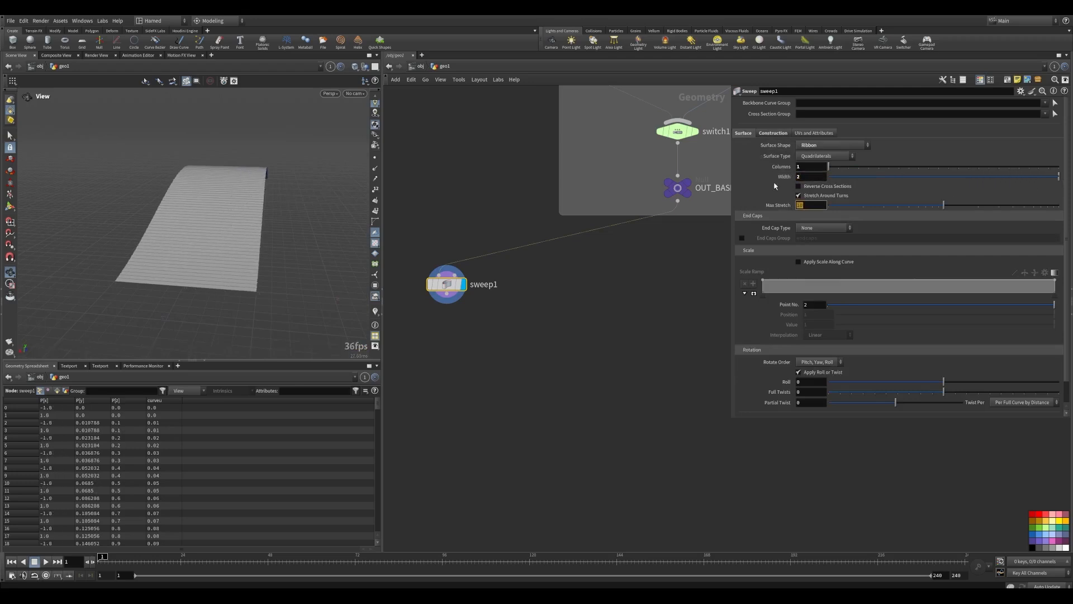
drag(196, 209, 316, 260)
drag(272, 222, 244, 222)
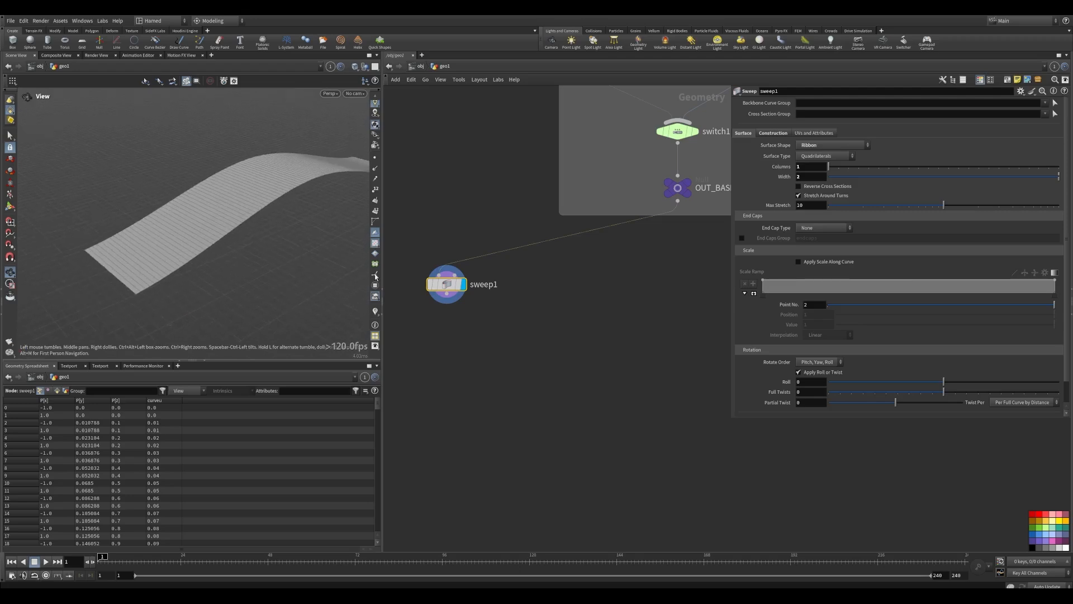
drag(299, 204, 204, 196)
- Move the sweep1 node farther away from the base curve network box and widen the network pane
middle_drag(567, 294, 532, 336)
middle_drag(419, 360, 567, 312)
drag(556, 286, 454, 369)
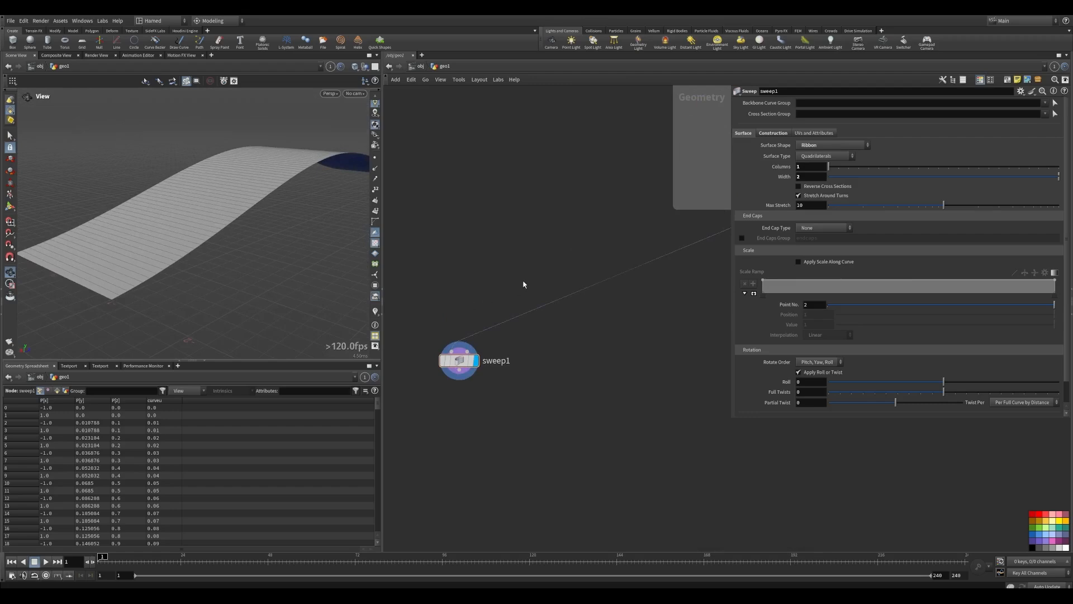
middle_drag(531, 283, 382, 342)
drag(383, 336, 354, 327)
- Insert a Resample node into the wire between OUT_BASE_CURVE and sweep1, placing it just above sweep1
key(Tab)
text(ress)
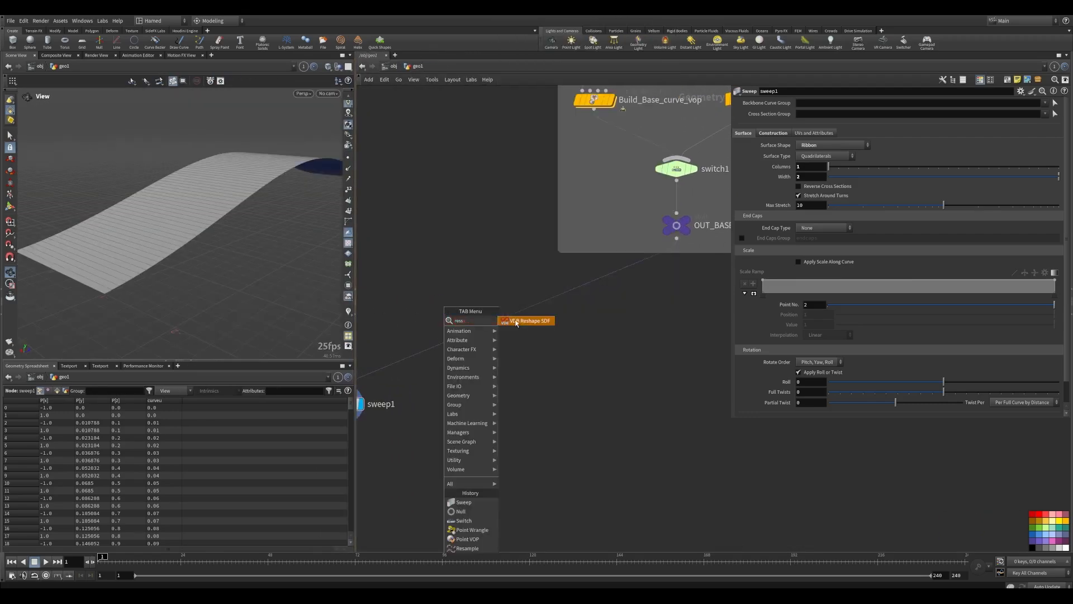
key(Escape)
key(Tab)
text(res)
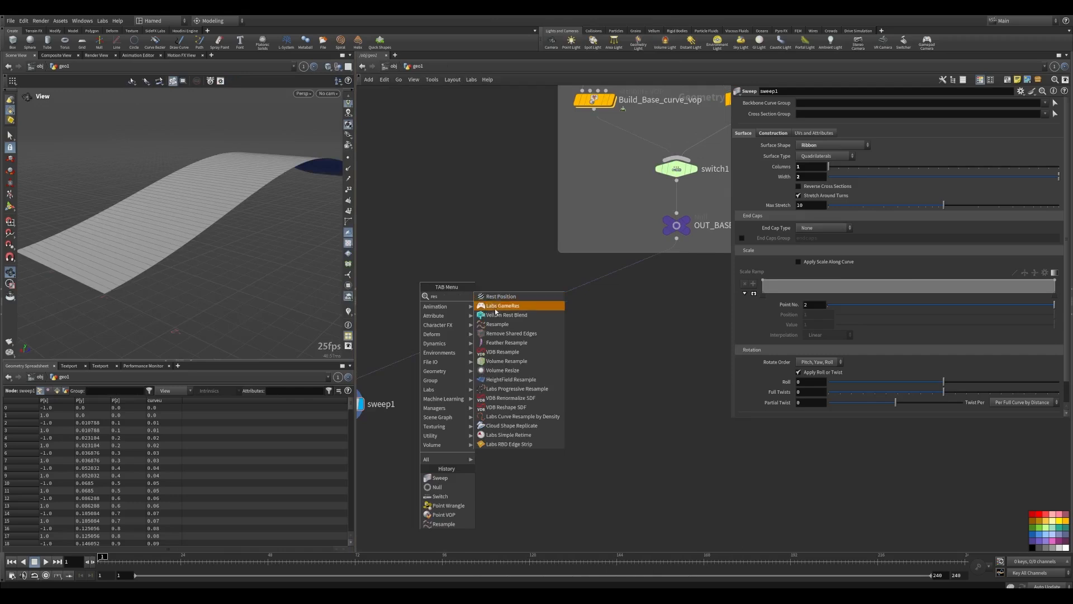
click(498, 324)
click(436, 348)
drag(436, 347, 423, 352)
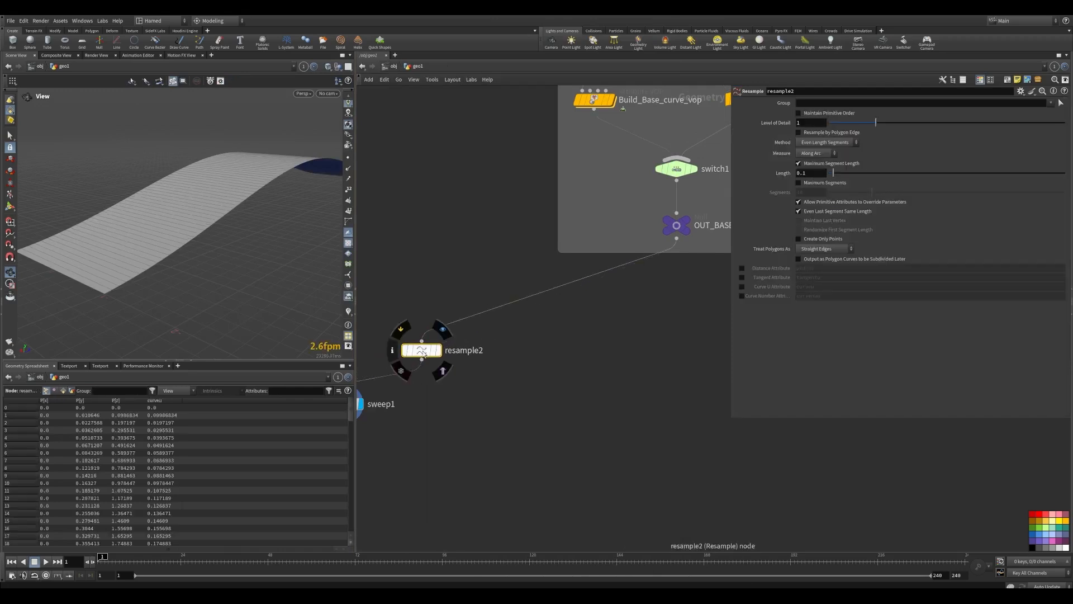
middle_drag(422, 352, 525, 322)
drag(525, 323, 459, 324)
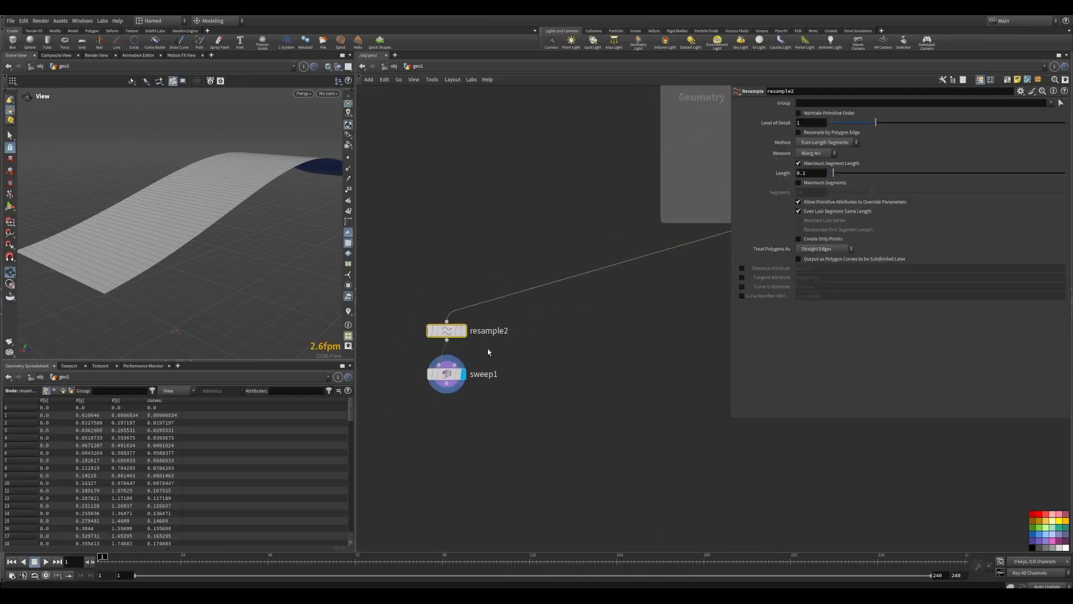
- Examine the base curve network and the settings of its two Build_Base_curve nodes
middle_drag(652, 335, 553, 395)
scroll(555, 388, down, 2)
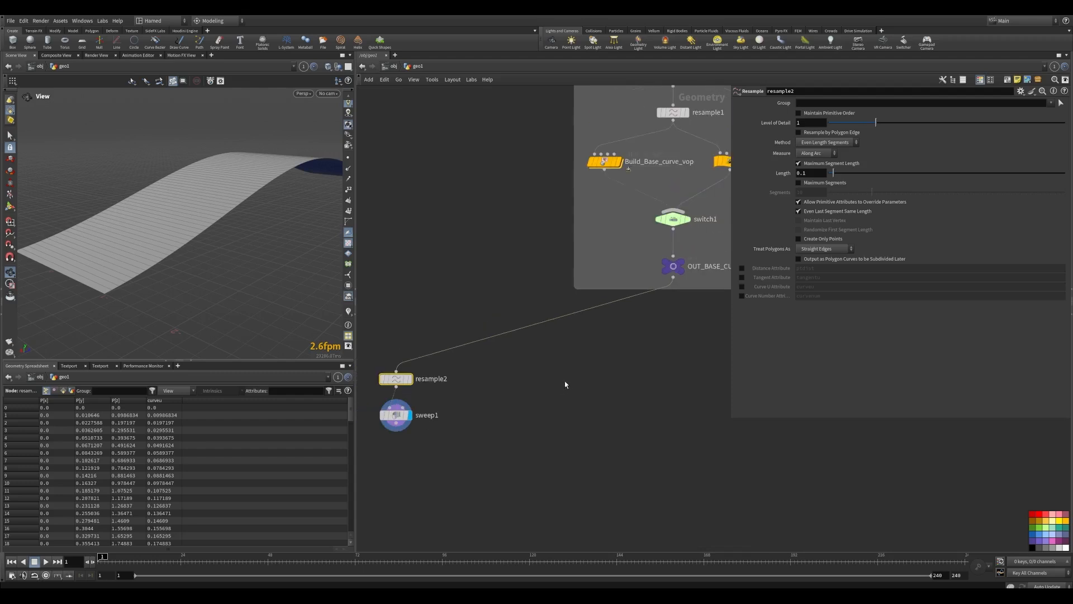
middle_drag(638, 327, 593, 354)
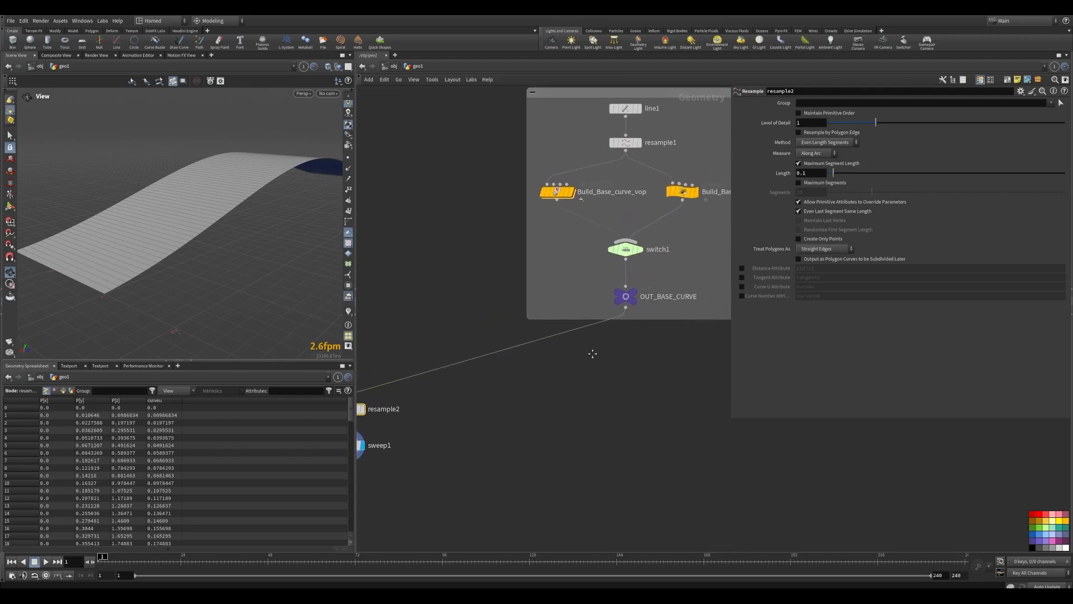
click(557, 192)
click(676, 192)
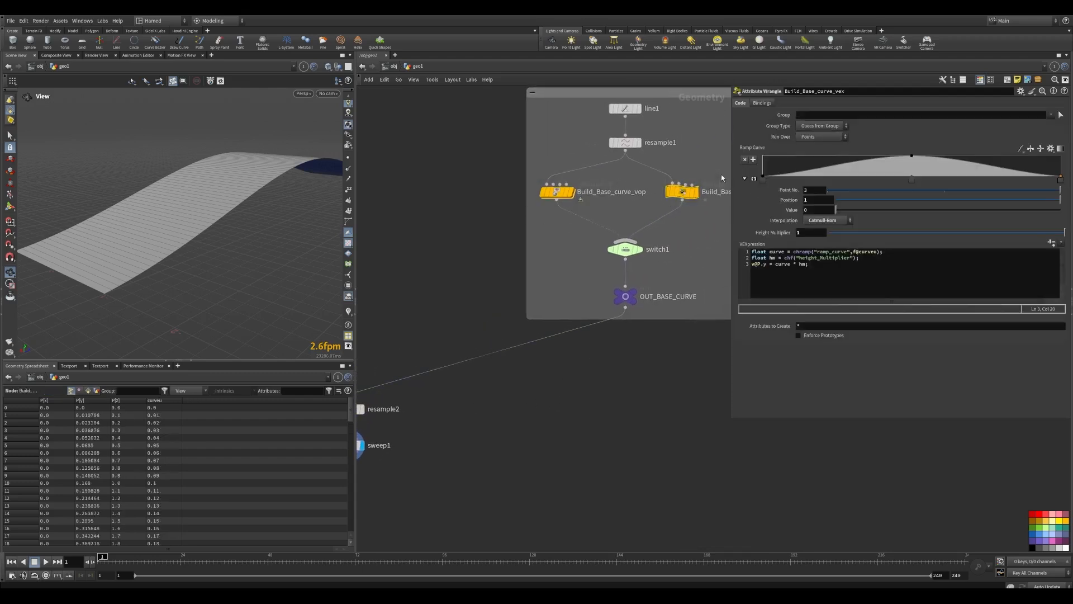
middle_drag(443, 310, 586, 208)
drag(470, 287, 599, 326)
middle_drag(589, 336, 506, 364)
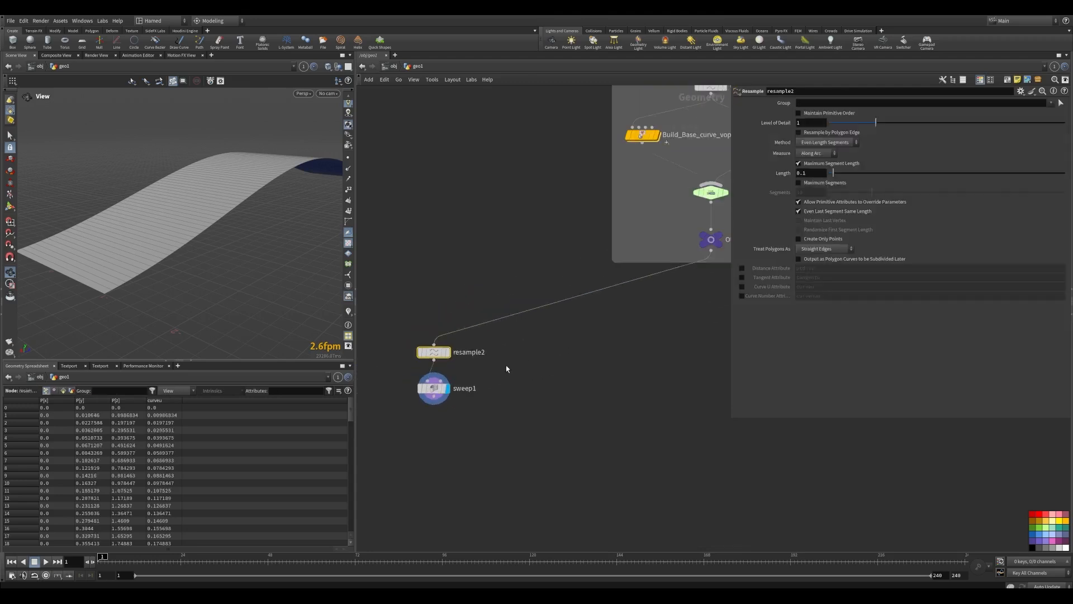
scroll(505, 365, down, 2)
scroll(507, 374, up, 2)
scroll(505, 370, up, 2)
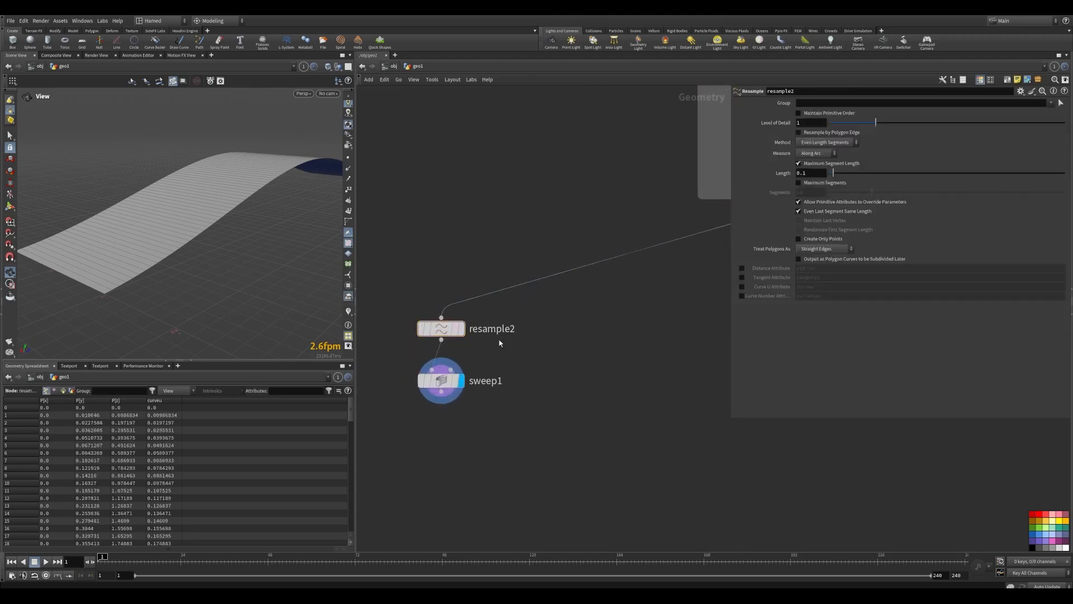
- Color the resample2 node light blue
drag(577, 386, 497, 352)
click(1042, 535)
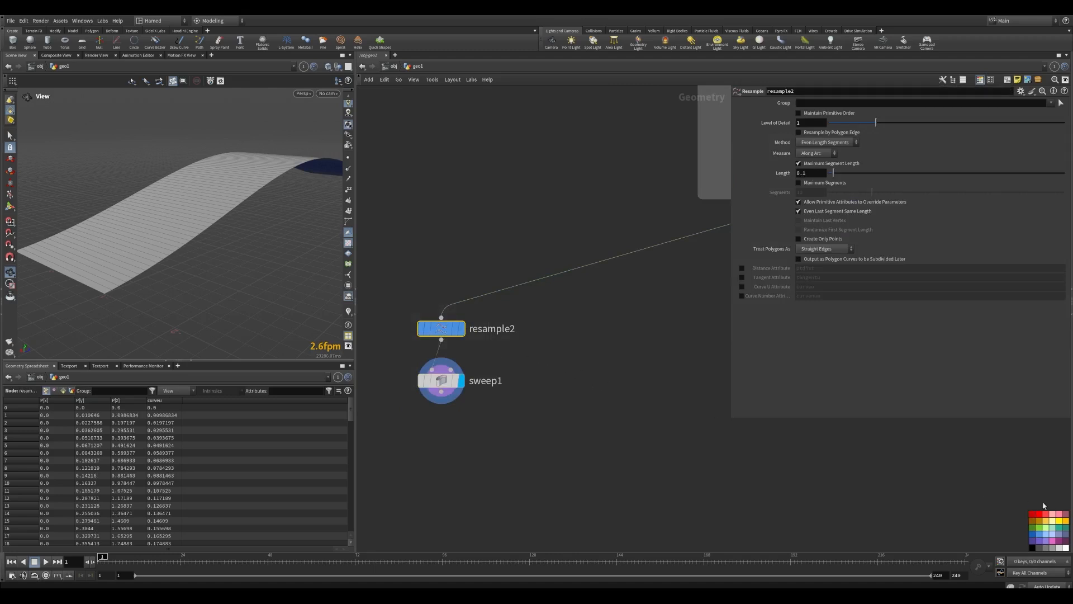
click(1048, 535)
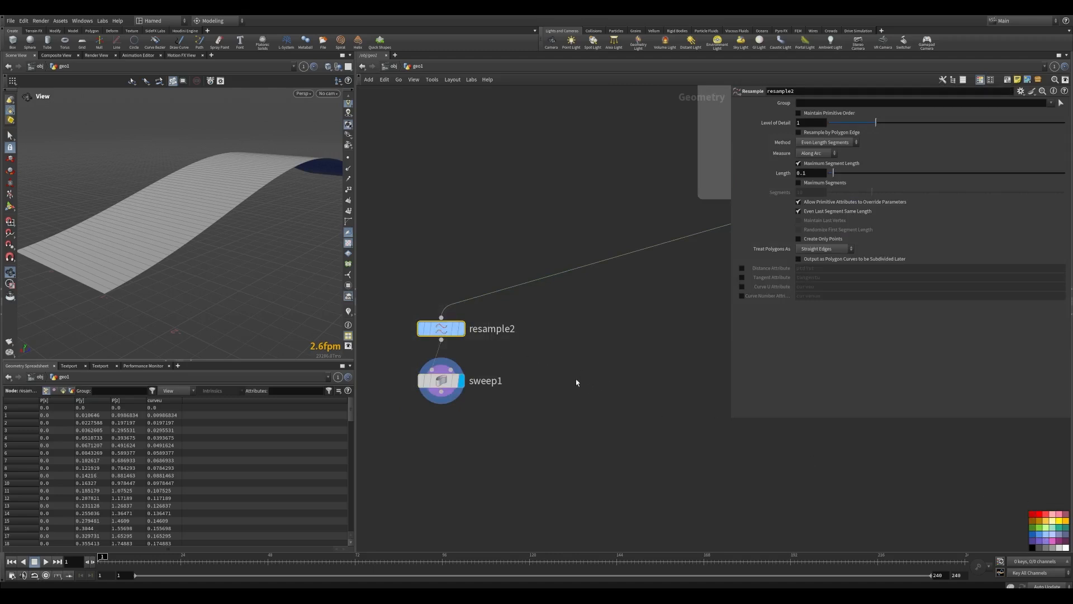
- Switch resample2 from Maximum Segment Length to Maximum Segments and set the segments to 30
click(808, 163)
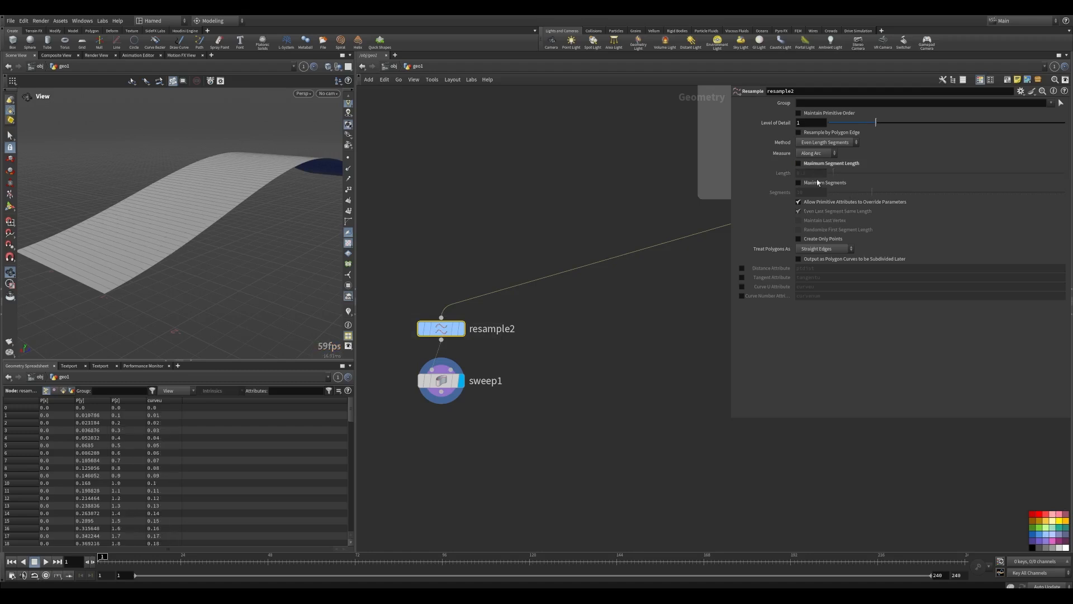
click(799, 184)
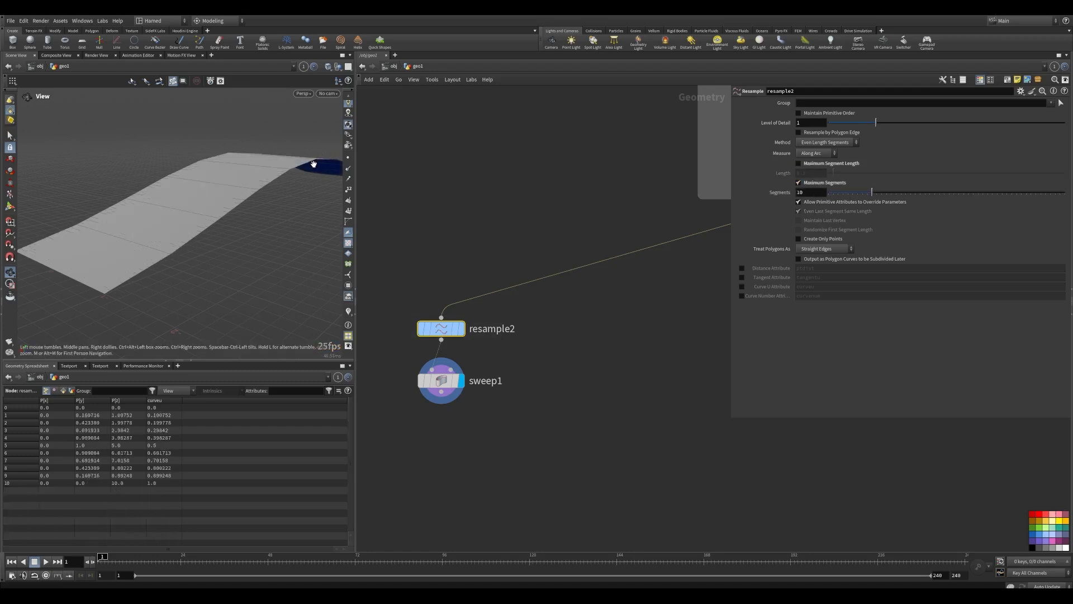
drag(313, 164, 215, 218)
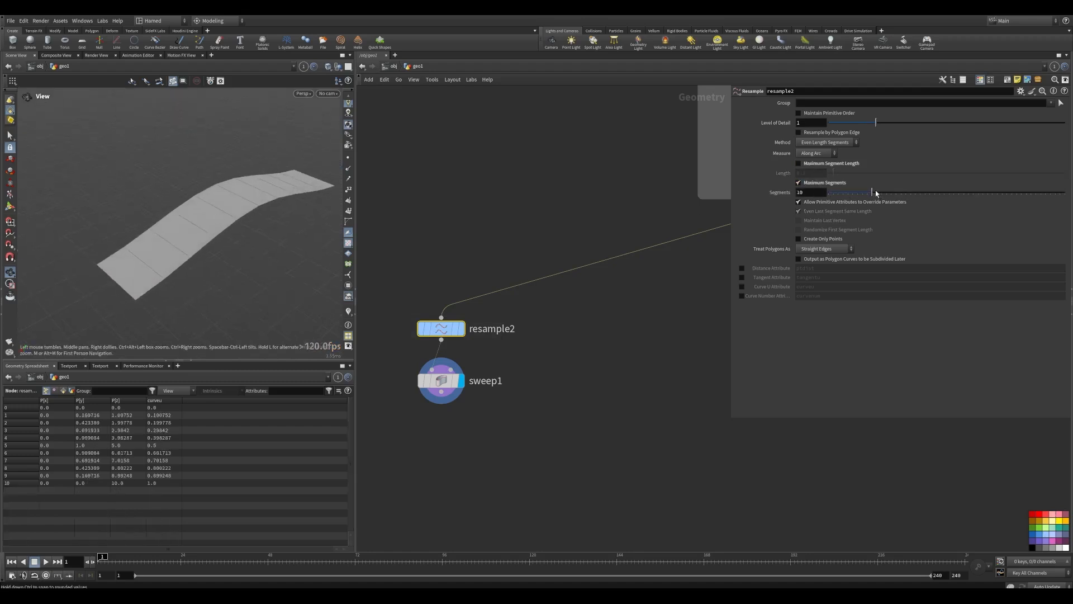
drag(876, 192, 956, 194)
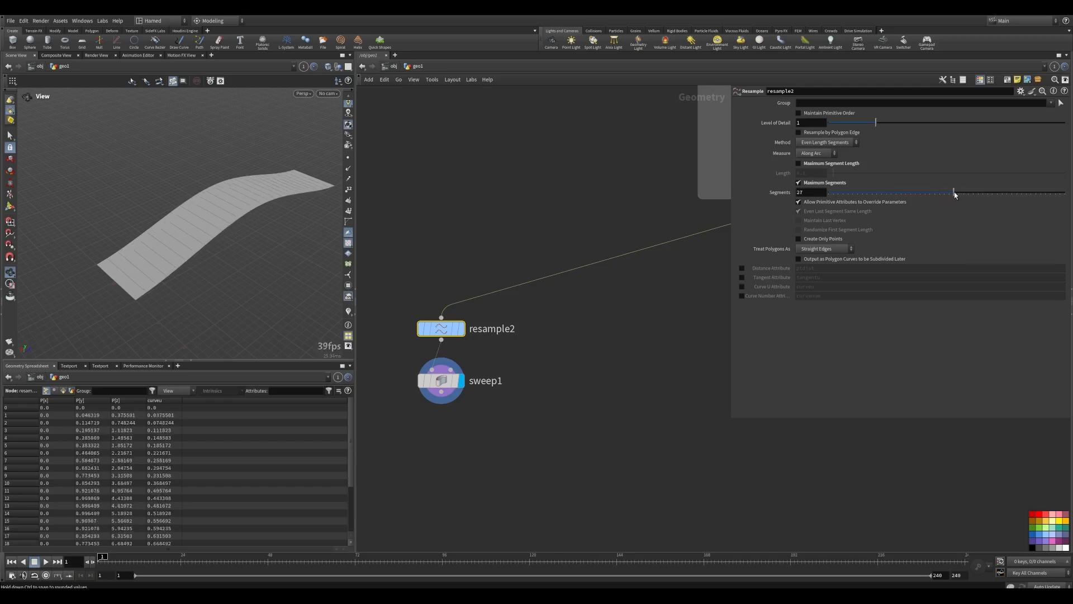
mouse_move(257, 206)
mouse_down()
mouse_move(266, 187)
mouse_move(277, 189)
mouse_move(231, 199)
mouse_move(260, 199)
mouse_up()
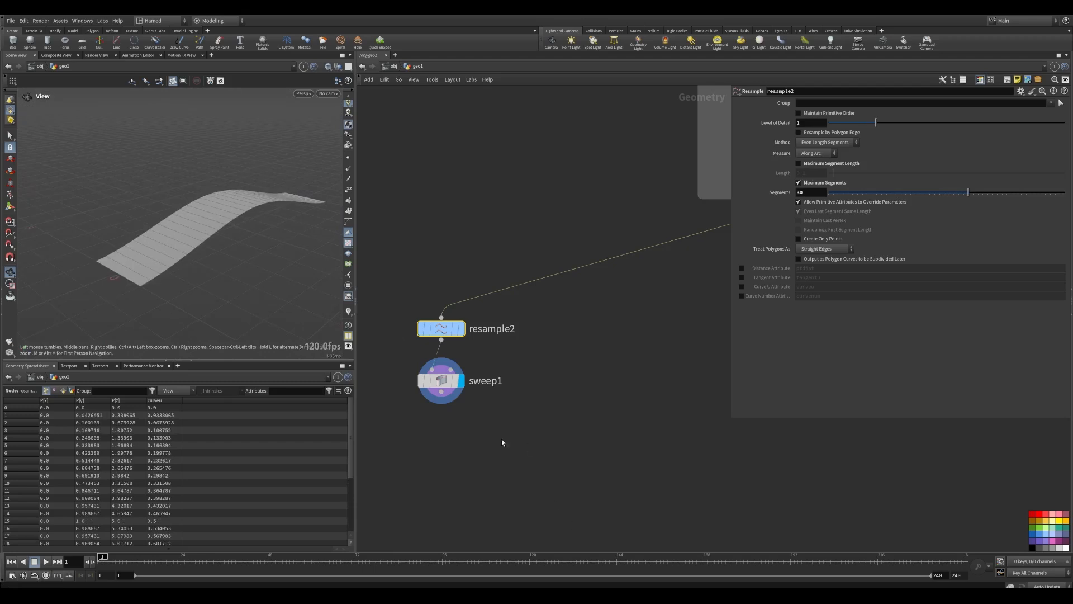
- Add a Facet node after sweep1 as the displayed node, with Unique Points enabled
middle_drag(502, 438, 560, 317)
click(507, 266)
middle_drag(510, 347, 493, 310)
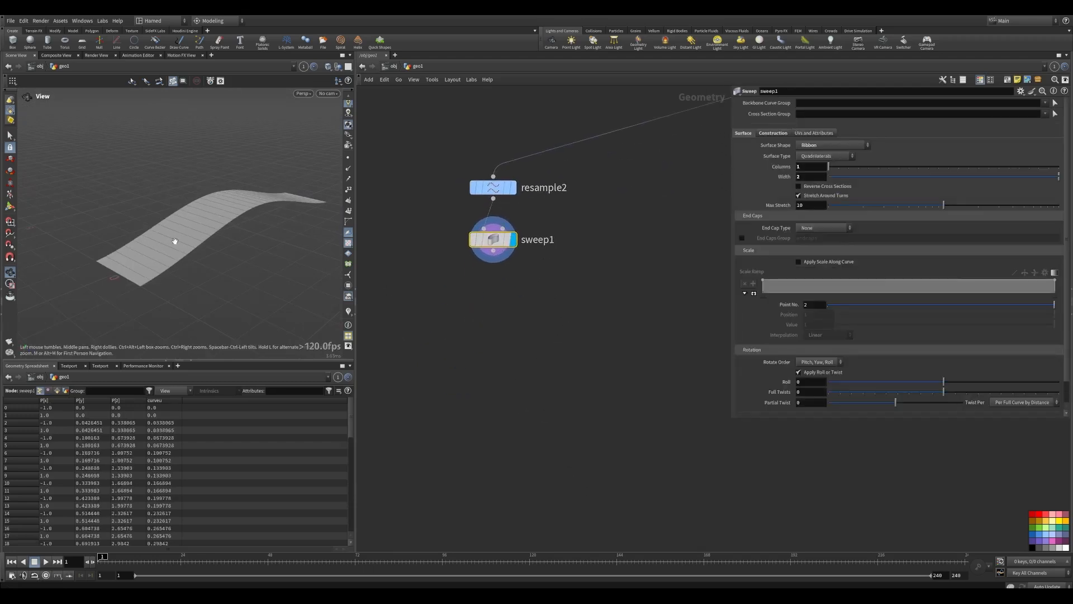
drag(181, 222, 189, 233)
scroll(184, 238, up, 4)
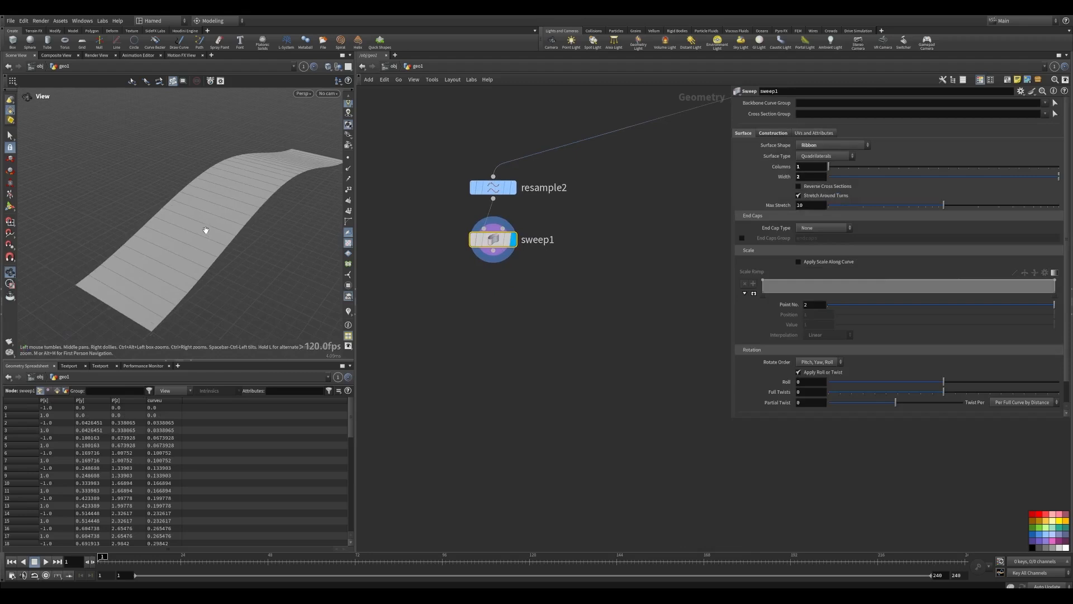
middle_drag(556, 292, 513, 285)
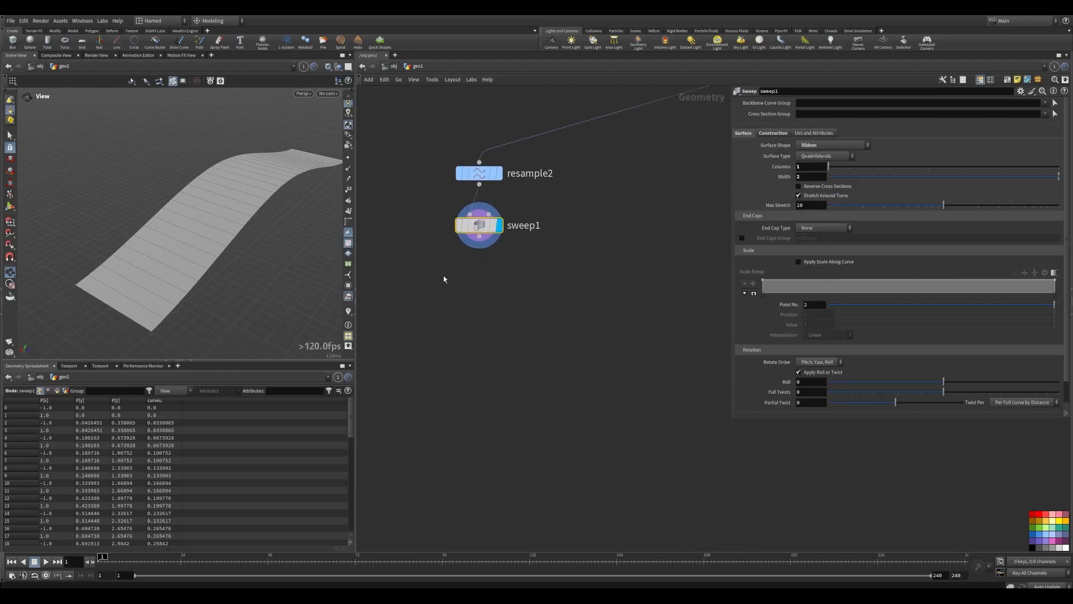
middle_drag(444, 283, 440, 271)
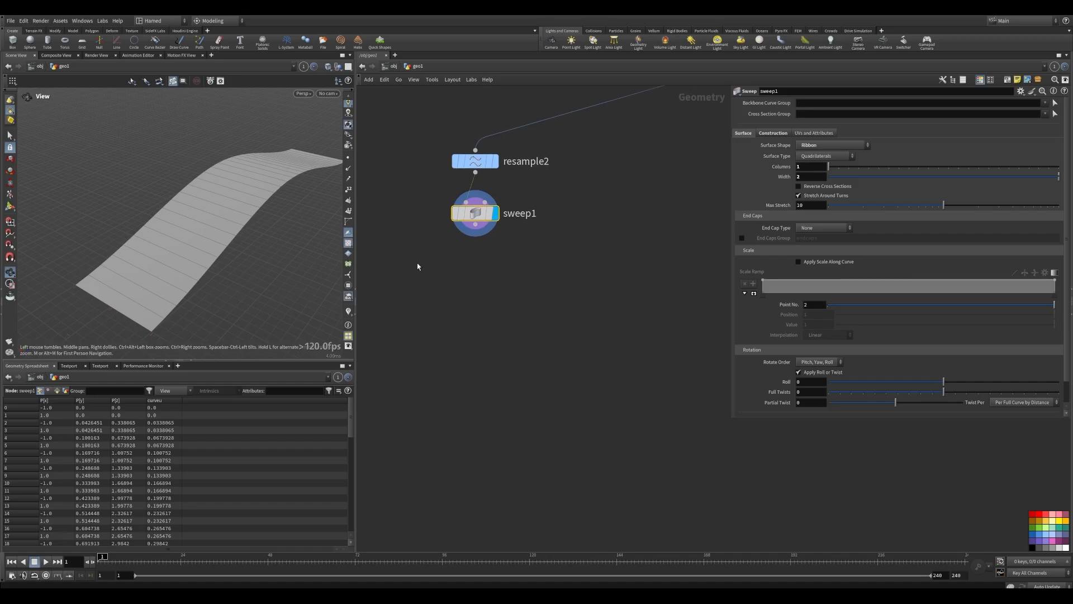
key(Tab)
text(facet)
key(Return)
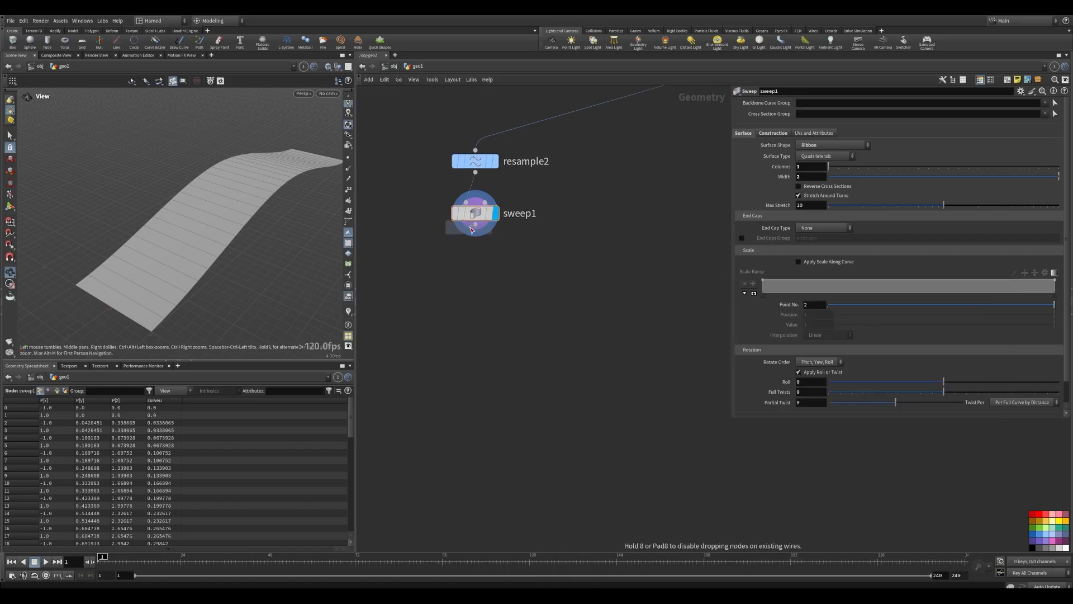
click(492, 250)
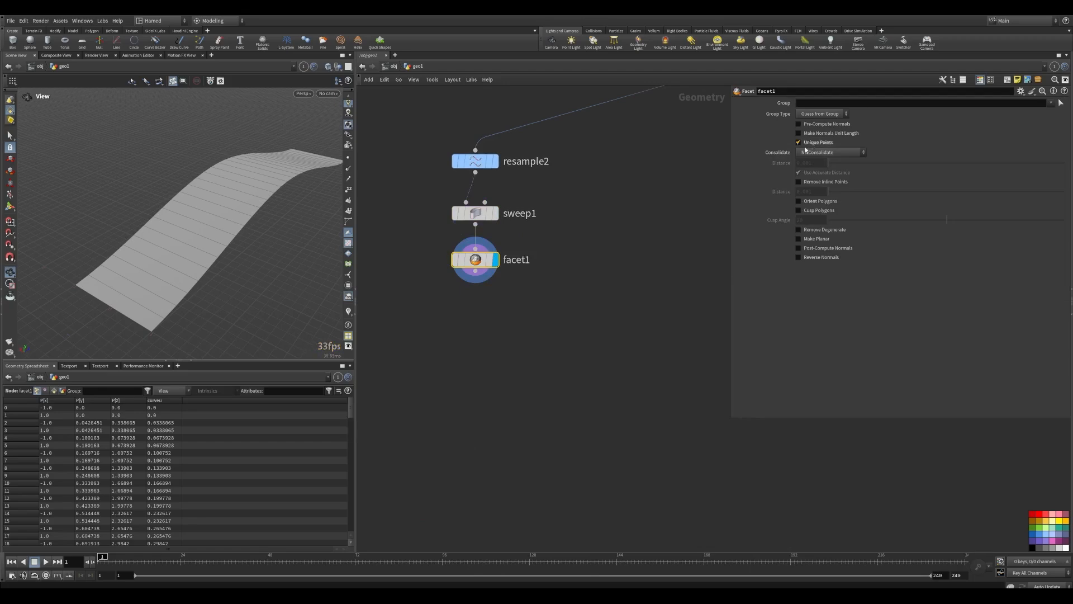
- Add an Exploded View node after facet1 and display it to inspect the separated faces
drag(152, 217, 182, 227)
right_drag(182, 227, 250, 262)
middle_drag(249, 263, 257, 209)
drag(257, 209, 190, 264)
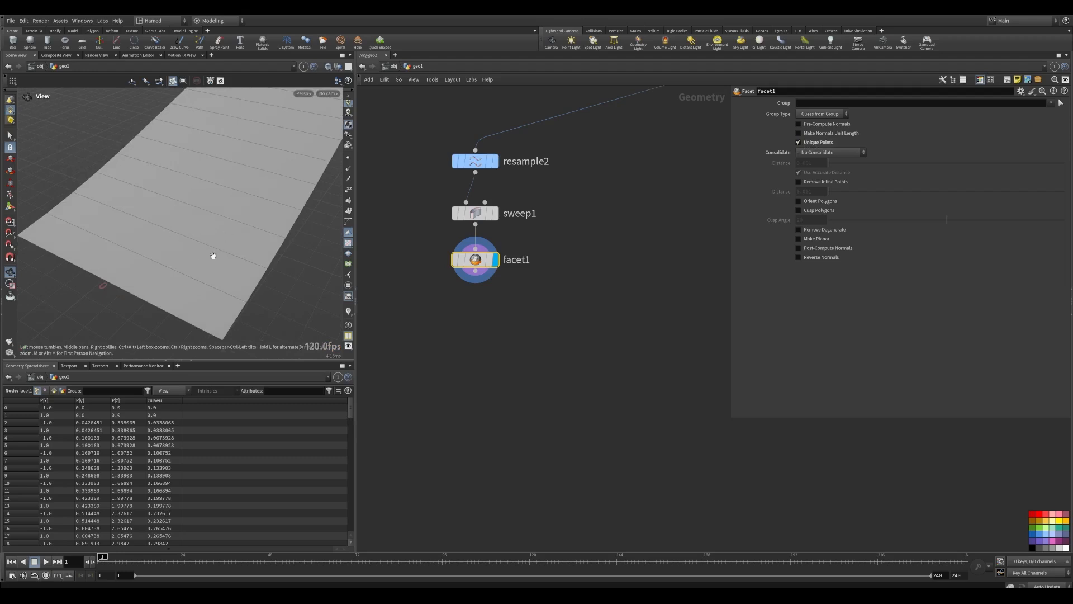
key(Tab)
text(ex)
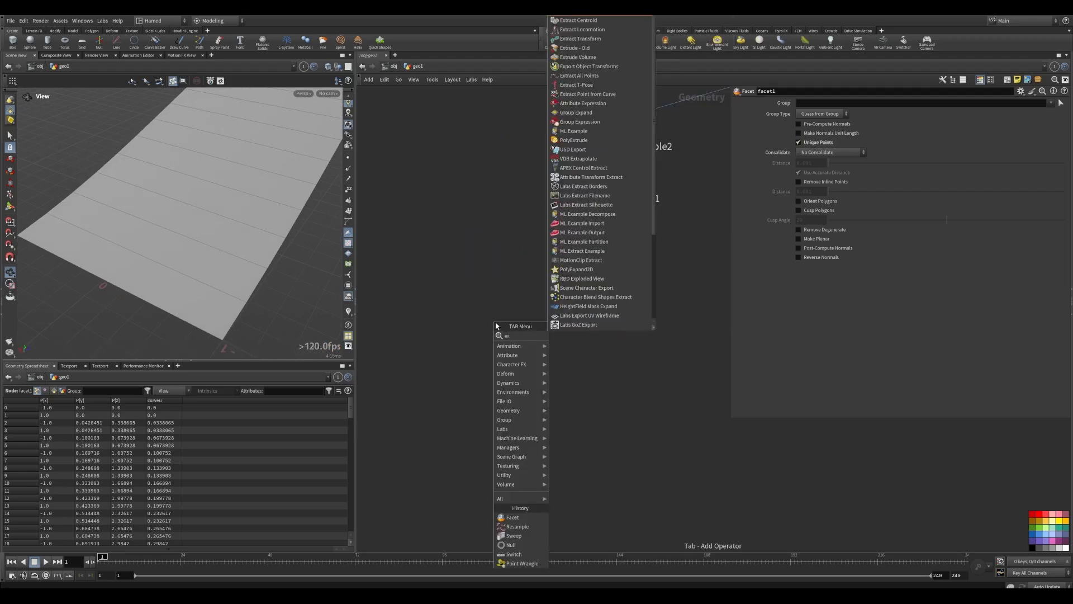
text(p)
click(570, 332)
click(434, 309)
drag(434, 297, 598, 256)
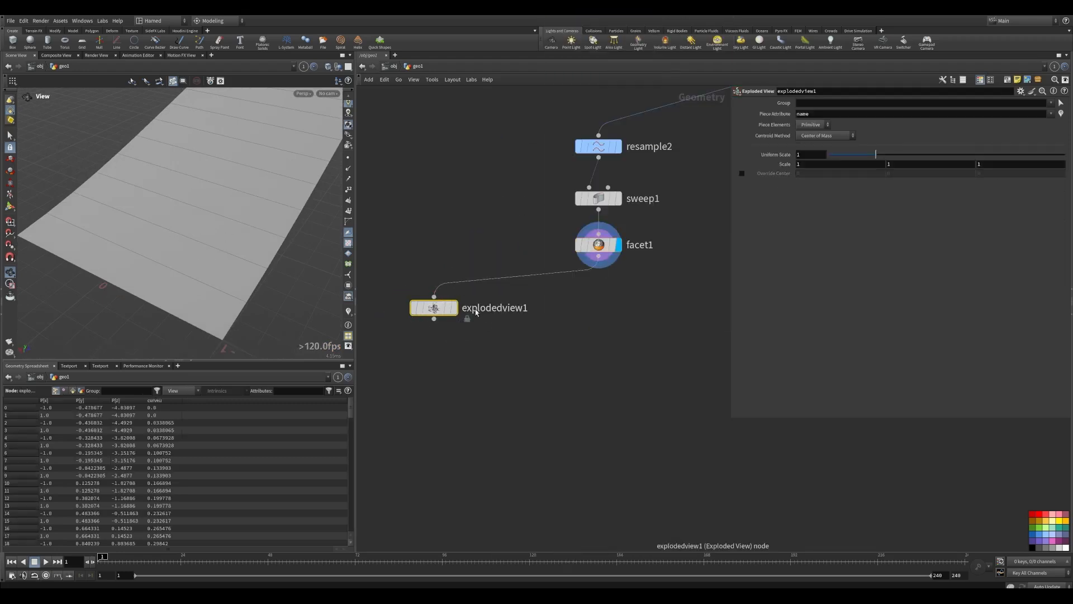
click(454, 307)
right_drag(249, 180, 221, 167)
drag(220, 168, 227, 251)
scroll(227, 251, up, 5)
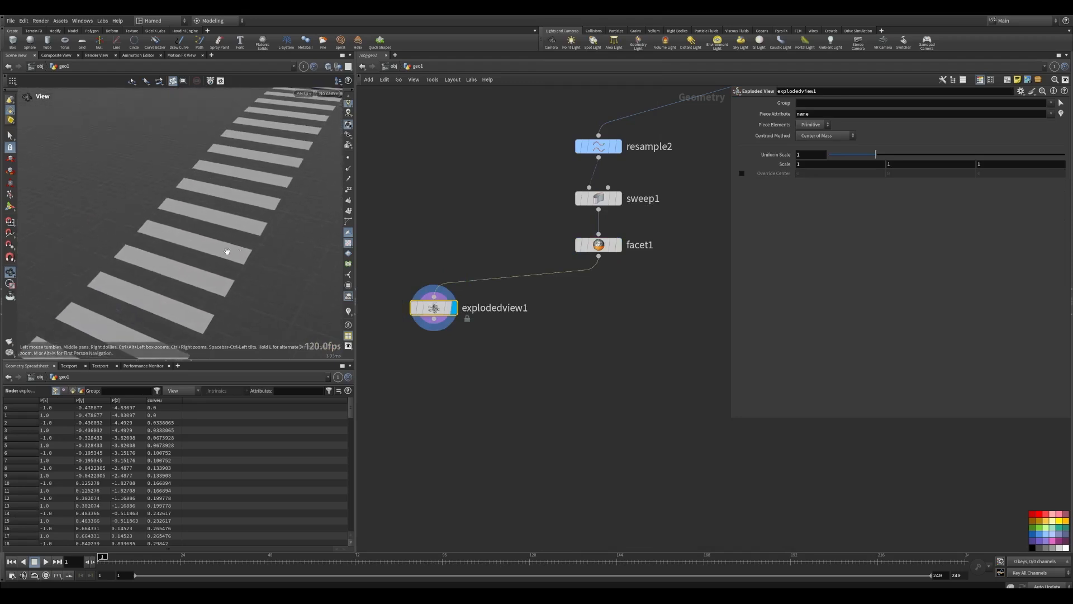
- Bypass and re-enable facet1 to compare the exploded pieces, and delete the Exploded View node
click(573, 222)
middle_drag(313, 173, 167, 244)
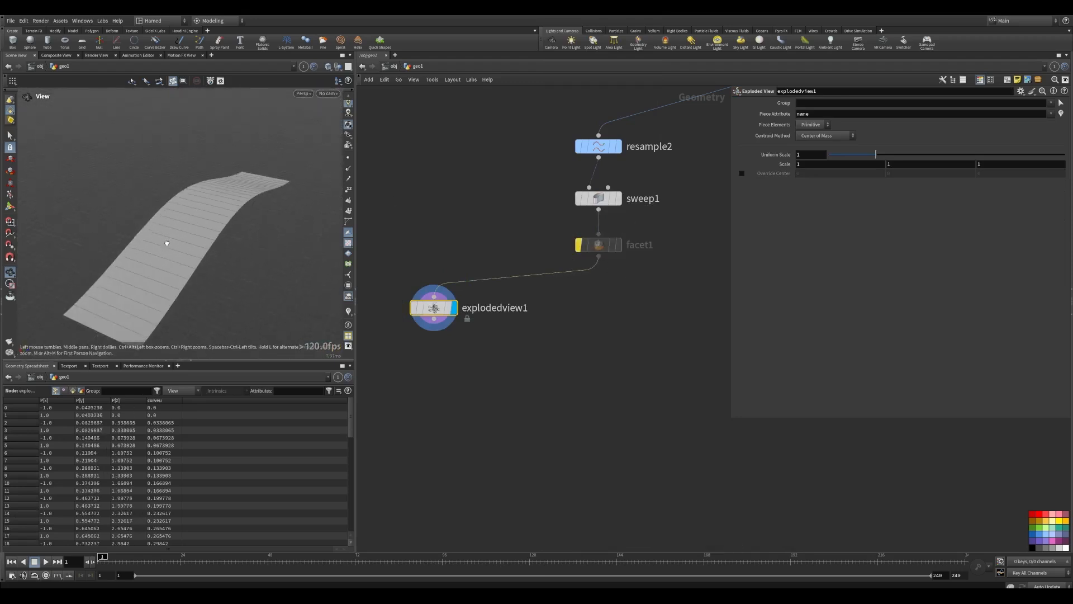
click(574, 222)
middle_drag(601, 310, 531, 305)
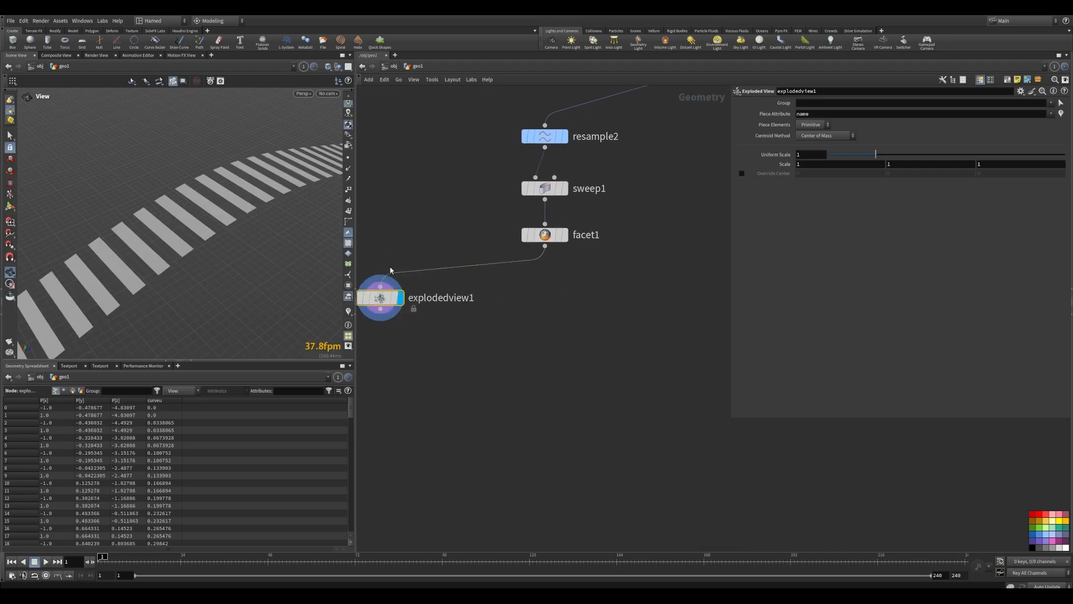
key(Delete)
- Add a Primitive Properties node connected to the output of facet1
scroll(526, 308, up, 2)
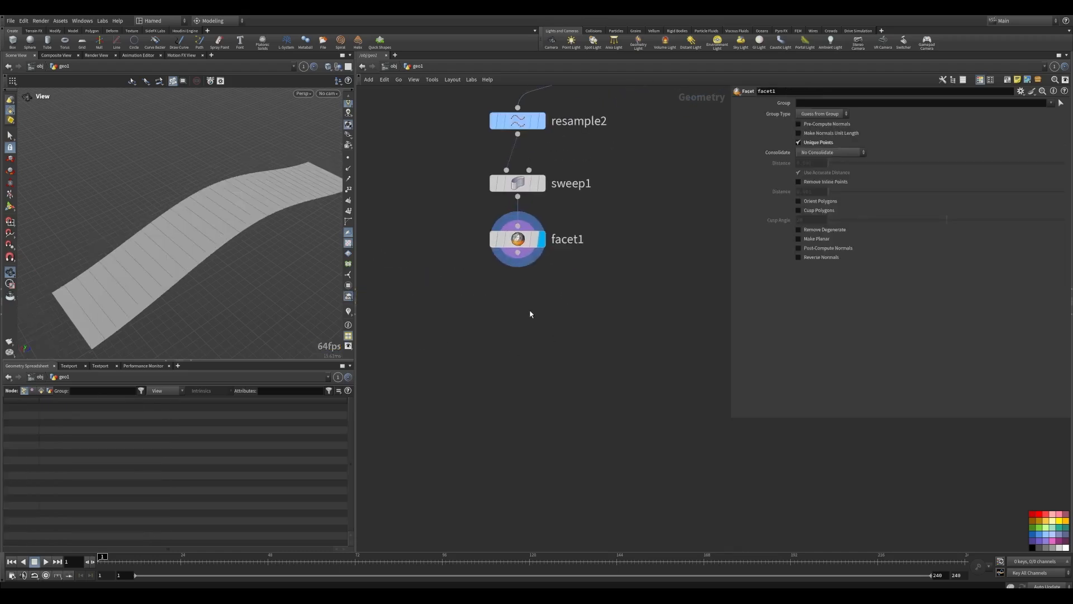
key(Tab)
text(pri)
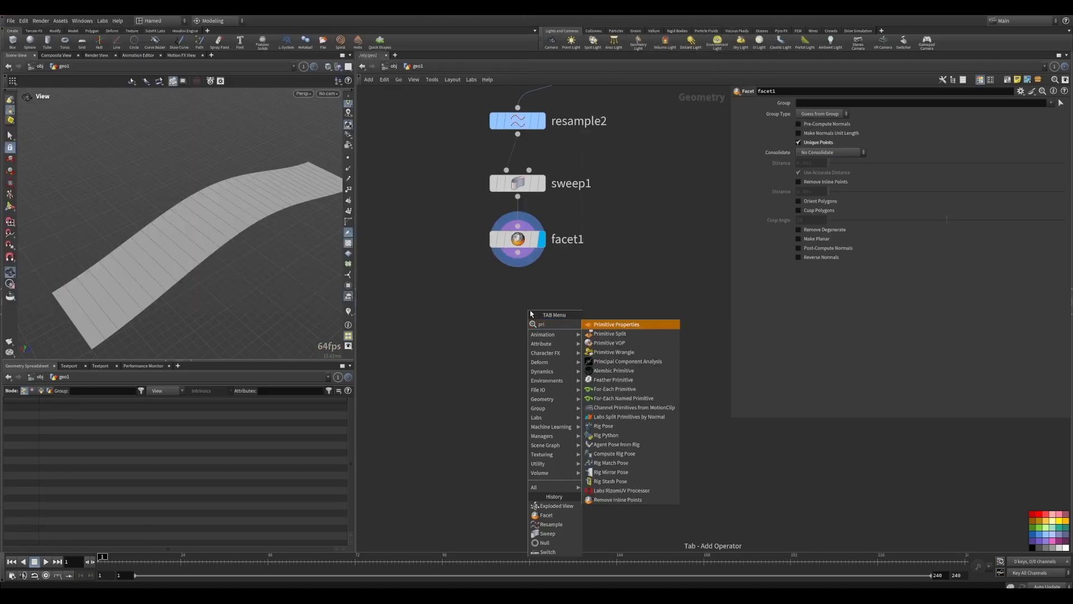
click(615, 325)
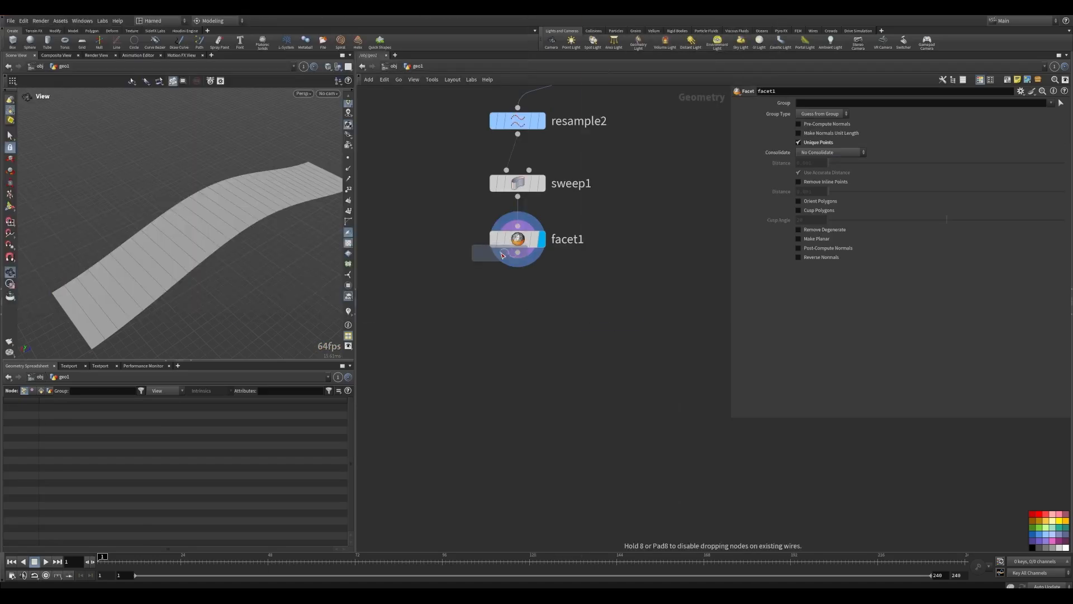
click(515, 292)
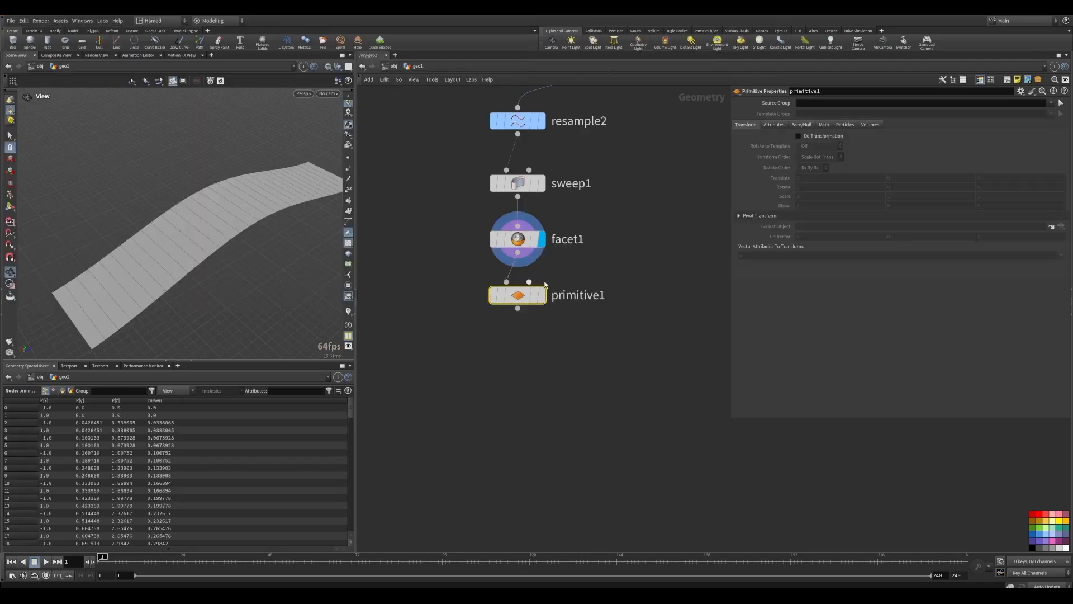
- Display primitive1, enable Do Transformation and scale each face uniformly to 0.95 to open gaps between the segments
click(799, 136)
middle_drag(785, 199, 763, 220)
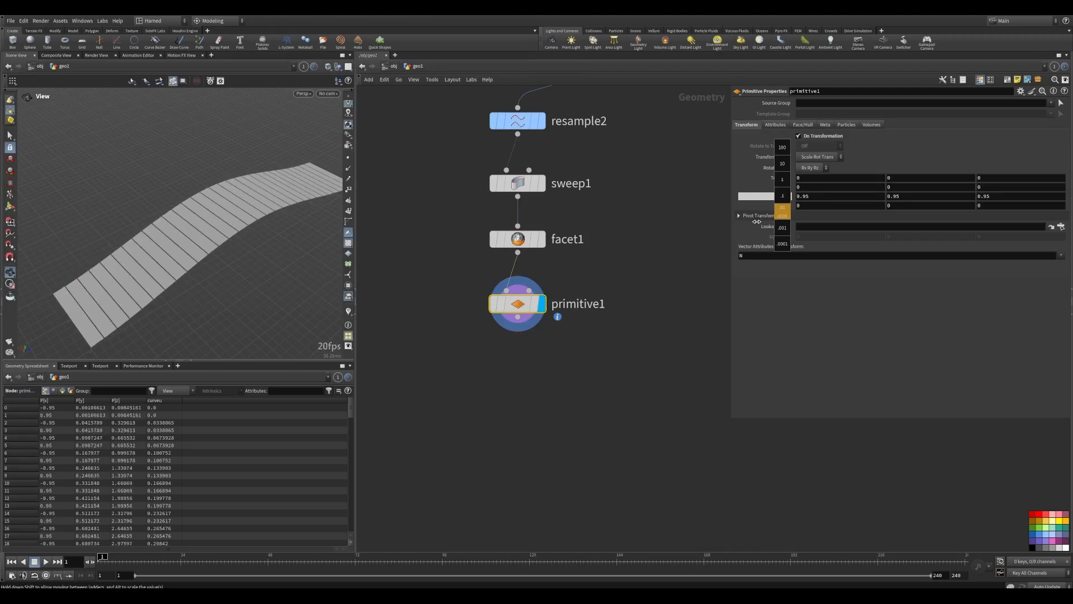
middle_drag(757, 221, 757, 222)
drag(141, 245, 210, 234)
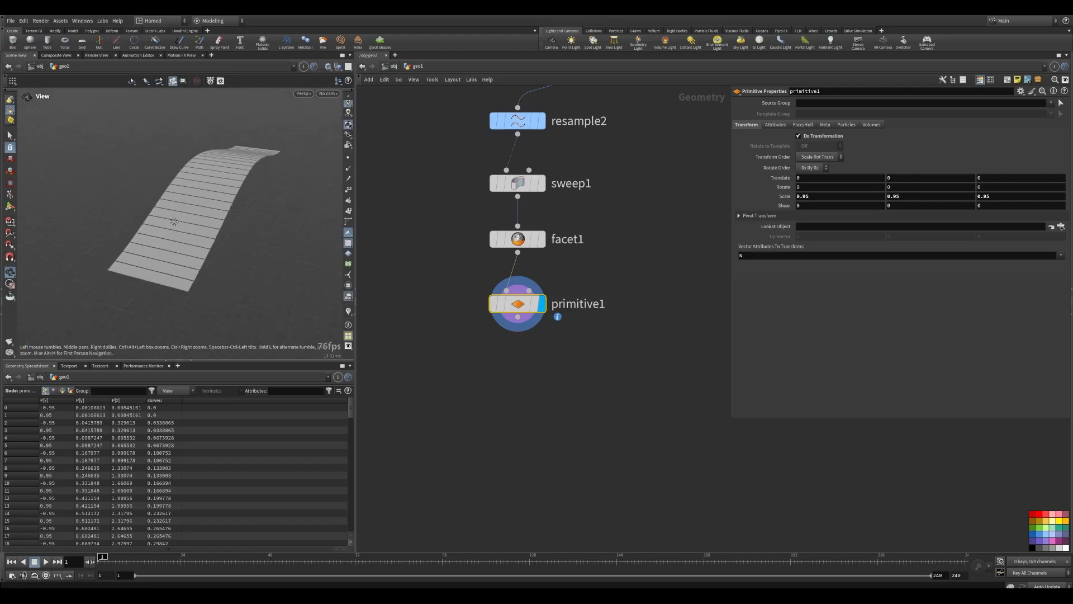
right_drag(210, 235, 263, 195)
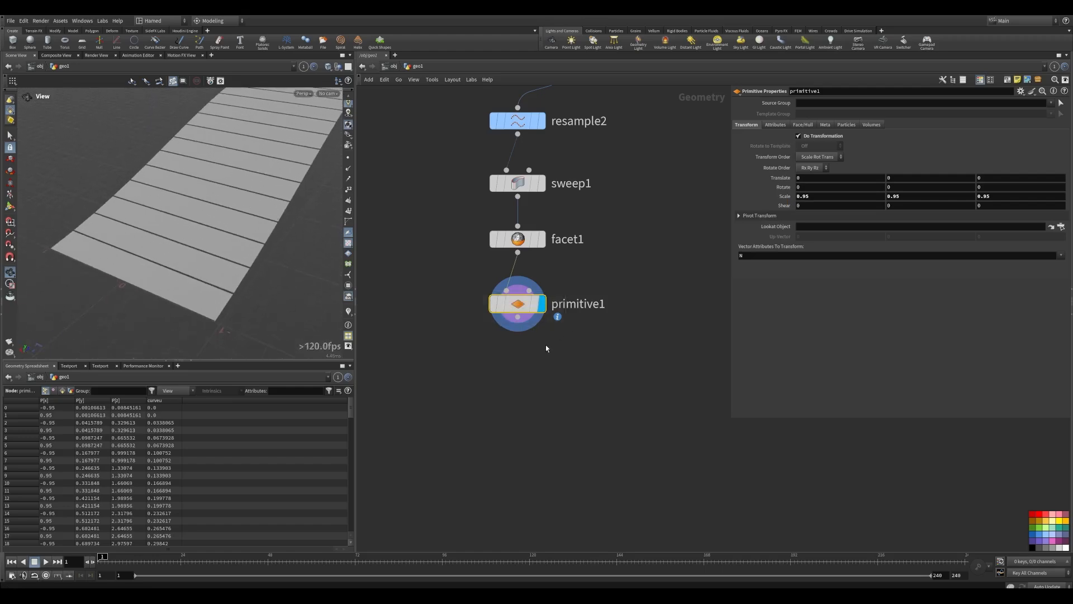
- Link primitive1's Y and Z scale to its X scale with relative references and set the X scale to 0.93
middle_drag(546, 347, 532, 329)
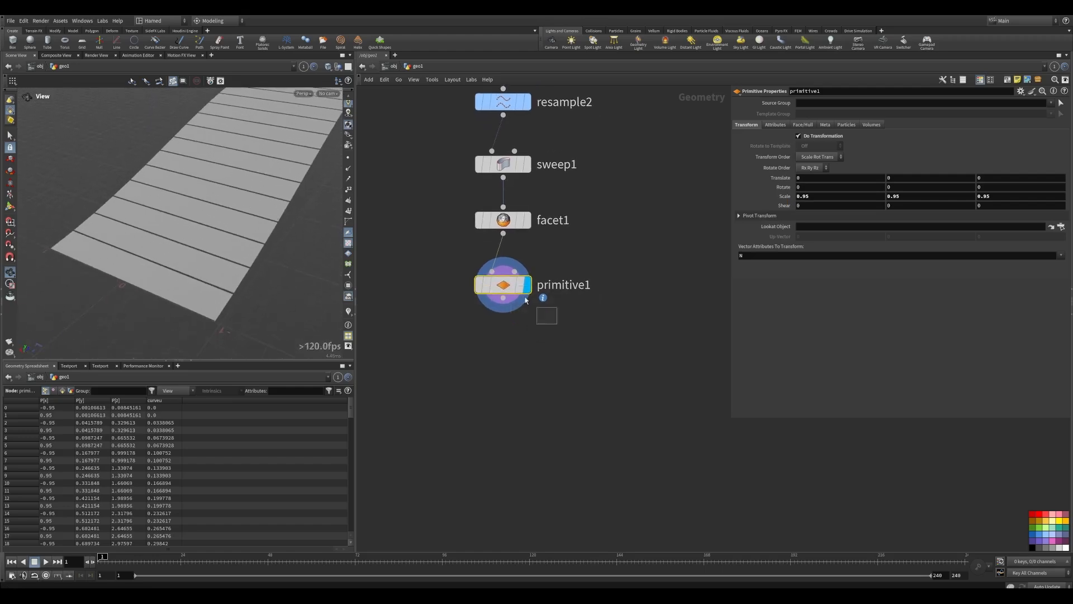
right_click(827, 197)
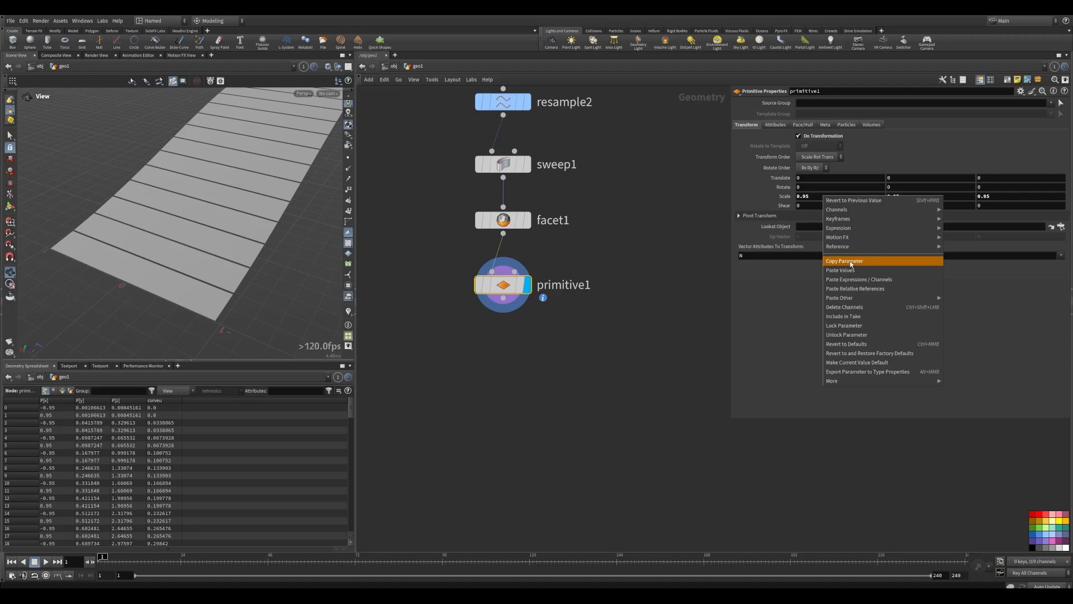
click(852, 263)
right_click(849, 202)
click(893, 237)
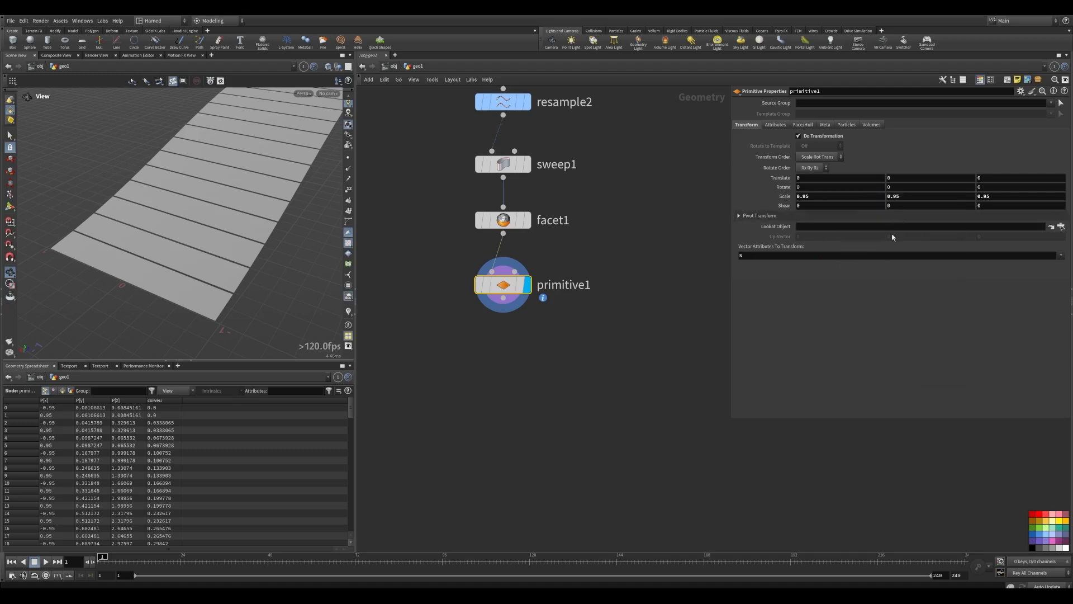
right_click(907, 197)
click(936, 288)
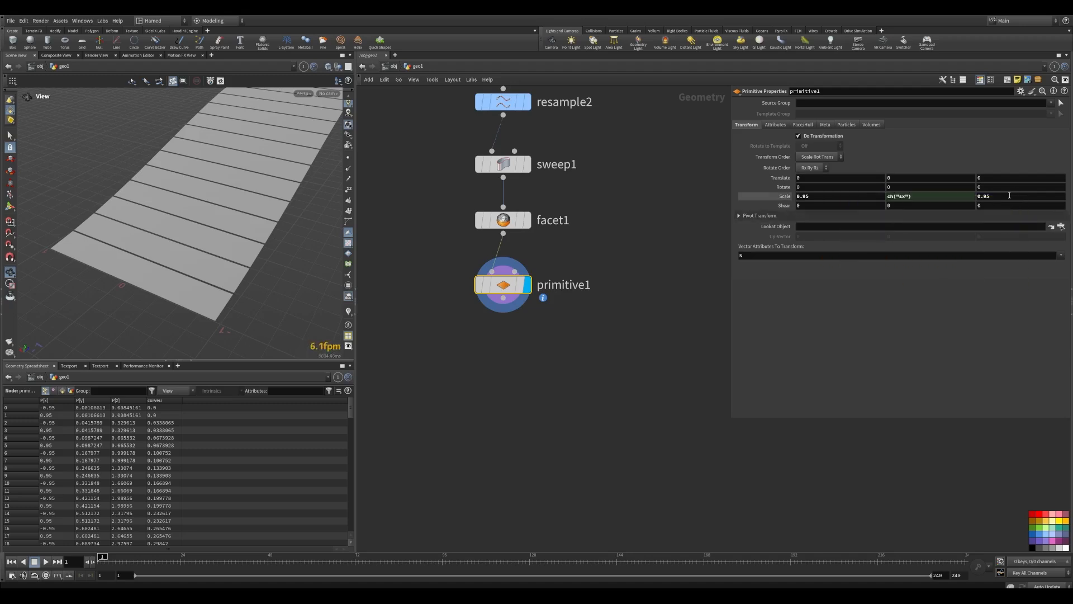
right_click(1010, 196)
click(1001, 281)
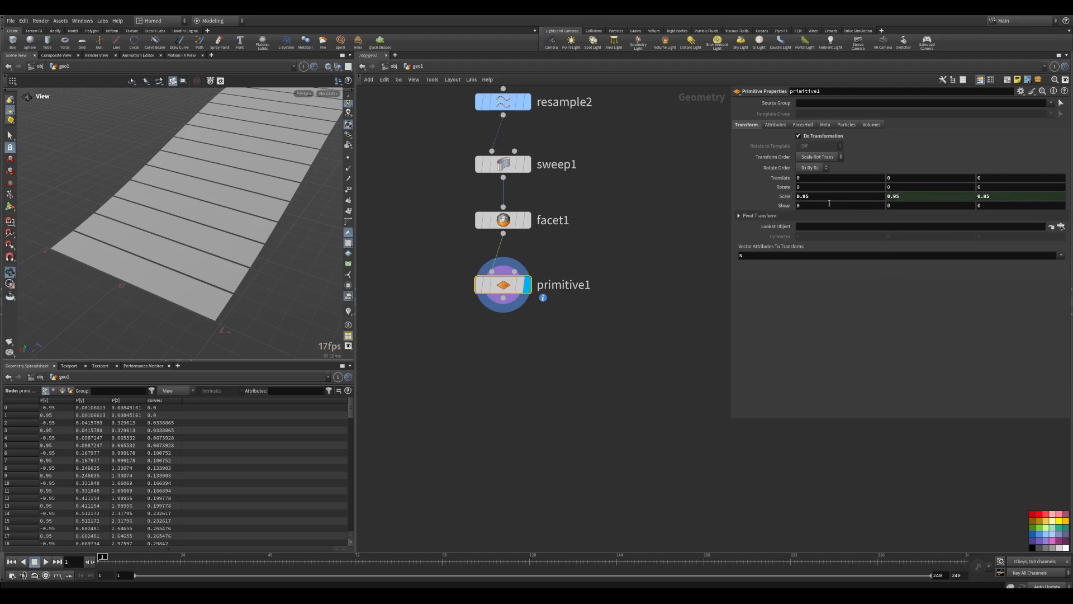
mouse_move(837, 196)
middle_down()
mouse_move(837, 214)
mouse_move(797, 210)
mouse_move(821, 210)
middle_up()
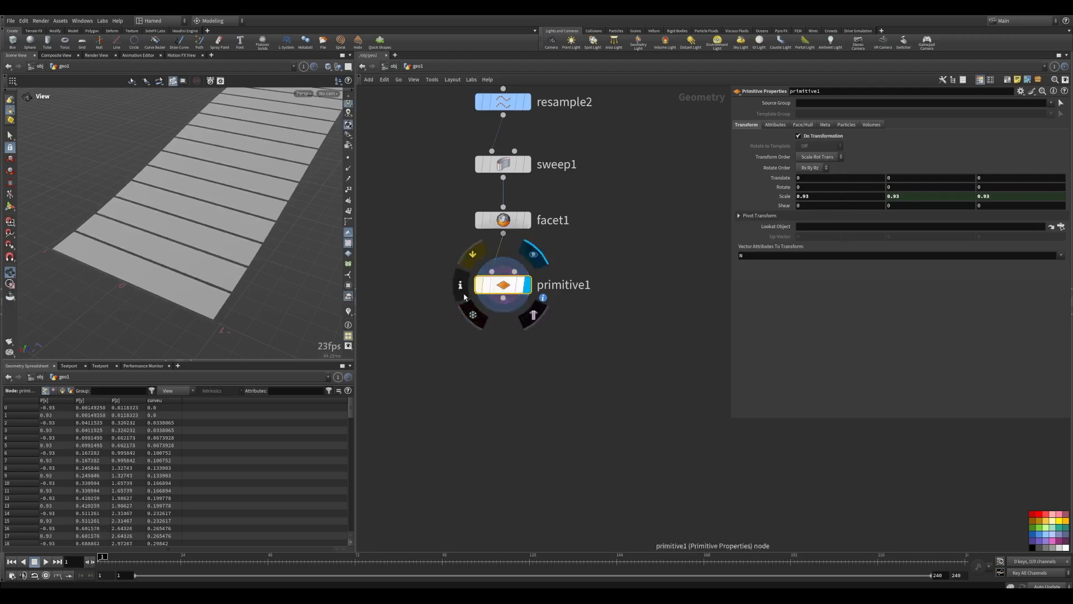
- Add a PolyExtrude node connected after primitive1 and make it the displayed node
middle_drag(447, 305, 422, 268)
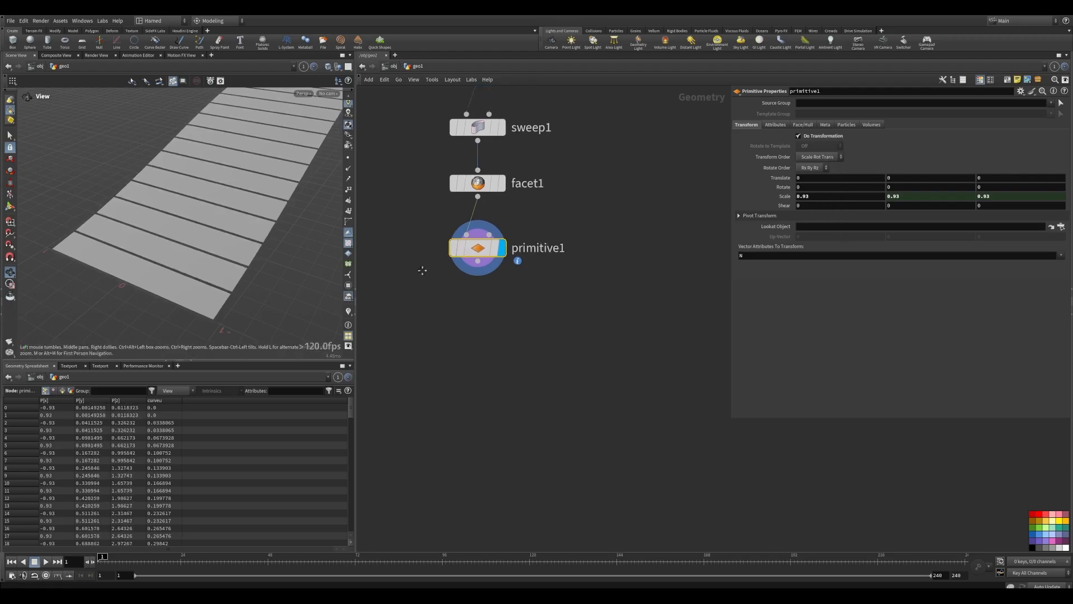
drag(202, 242, 131, 245)
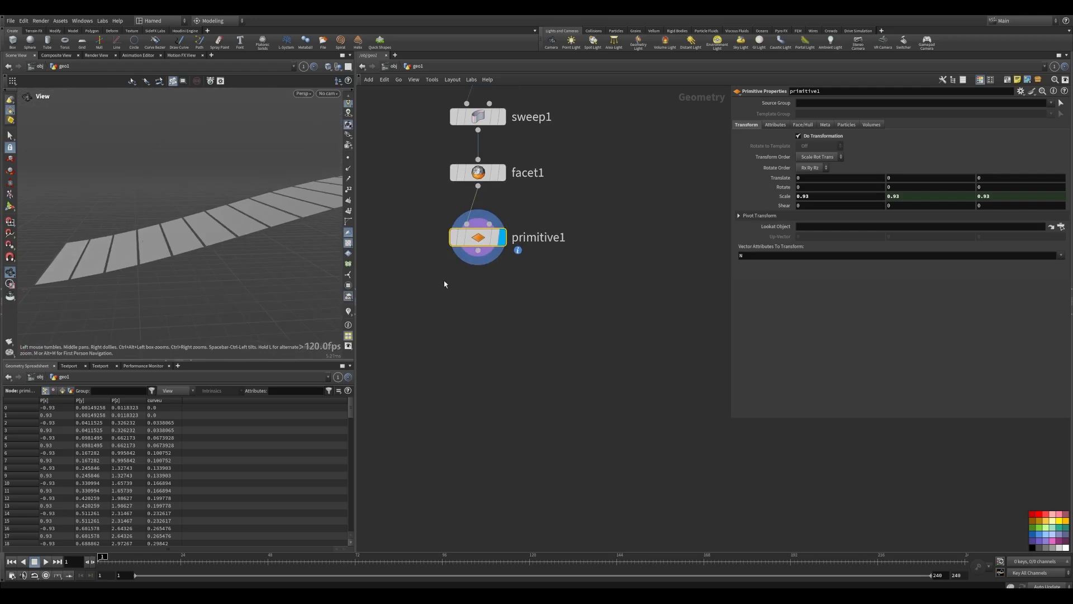
key(Tab)
text(ext)
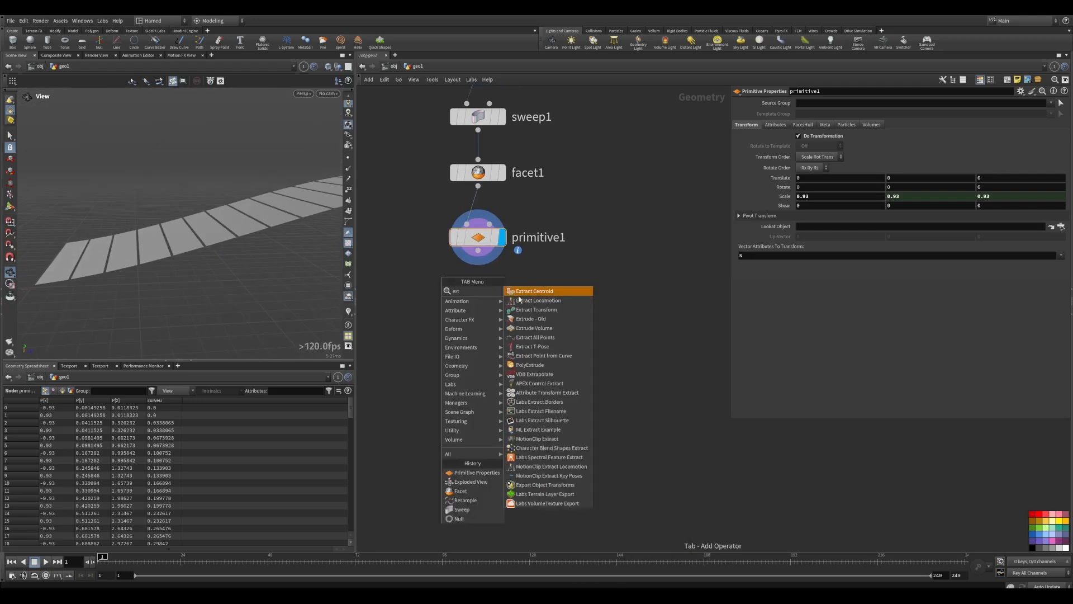
click(530, 364)
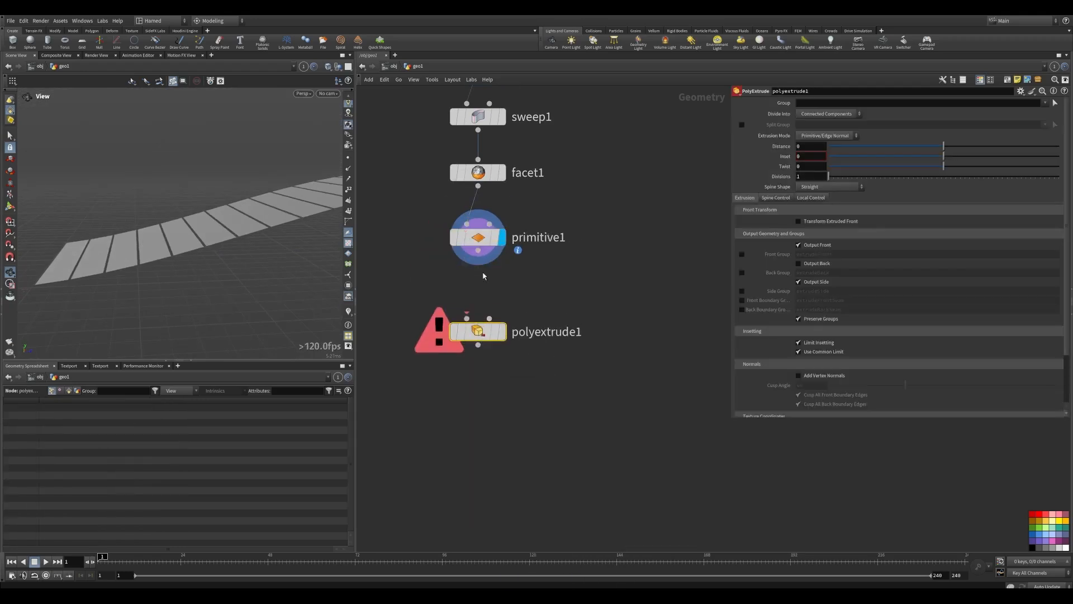
click(480, 330)
drag(479, 330, 479, 316)
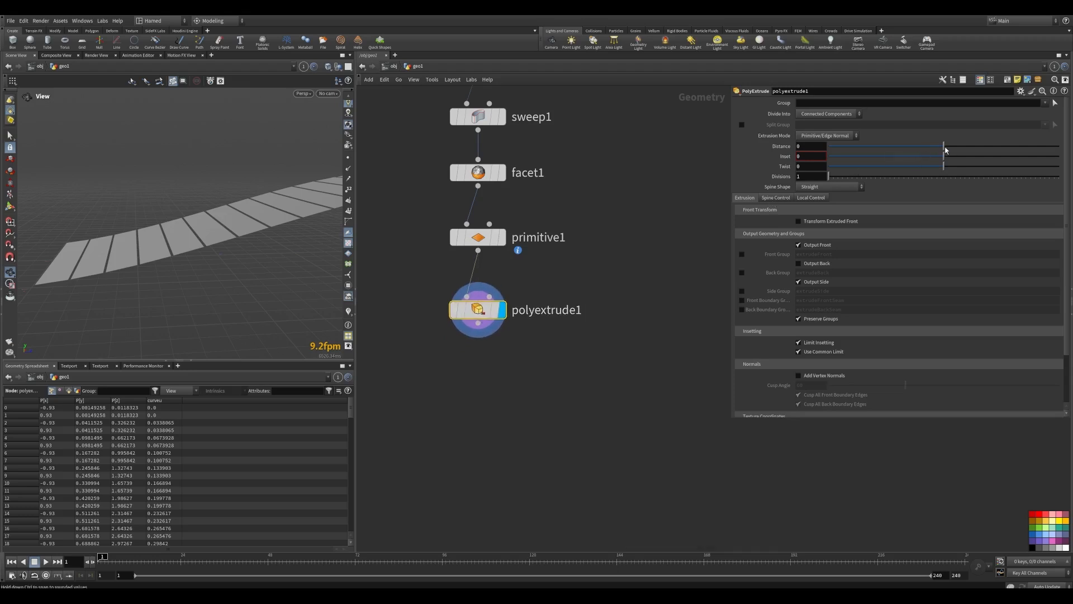
- Set the extrusion distance of polyextrude1 to 0.1 to turn the faces into thick planks
drag(945, 150, 957, 150)
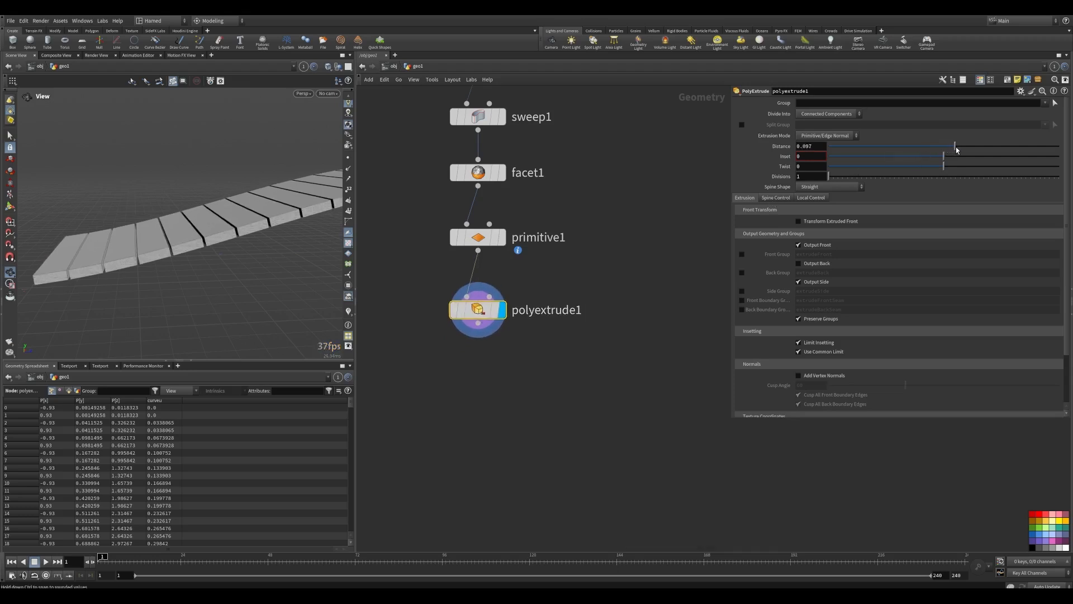
scroll(223, 223, down, 6)
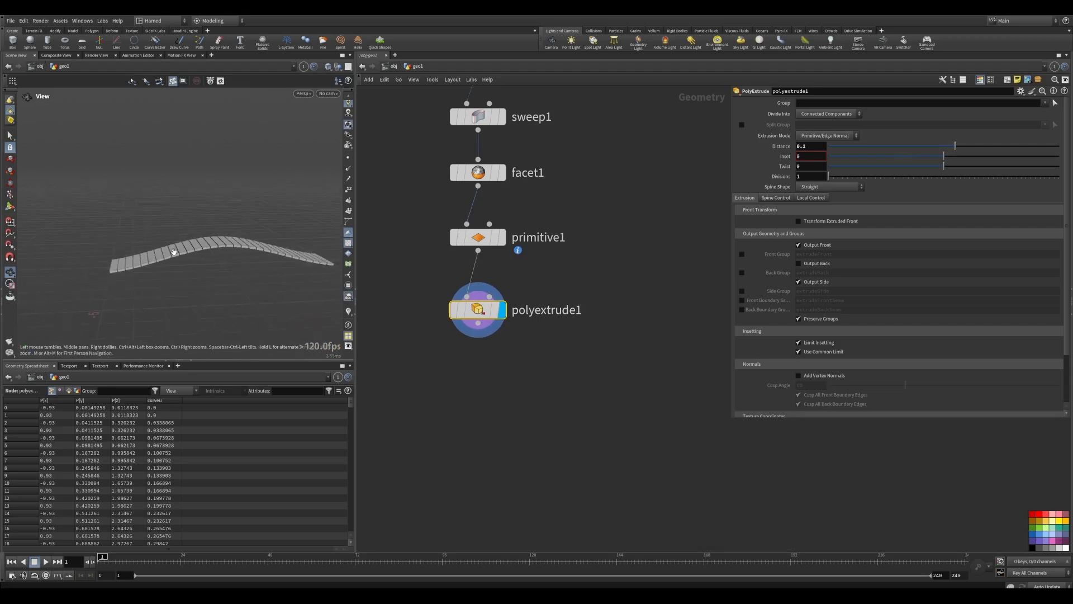
drag(173, 251, 197, 239)
- Add a PolyBevel node connected after polyextrude1 and make it the displayed node
middle_drag(486, 388, 469, 283)
key(Tab)
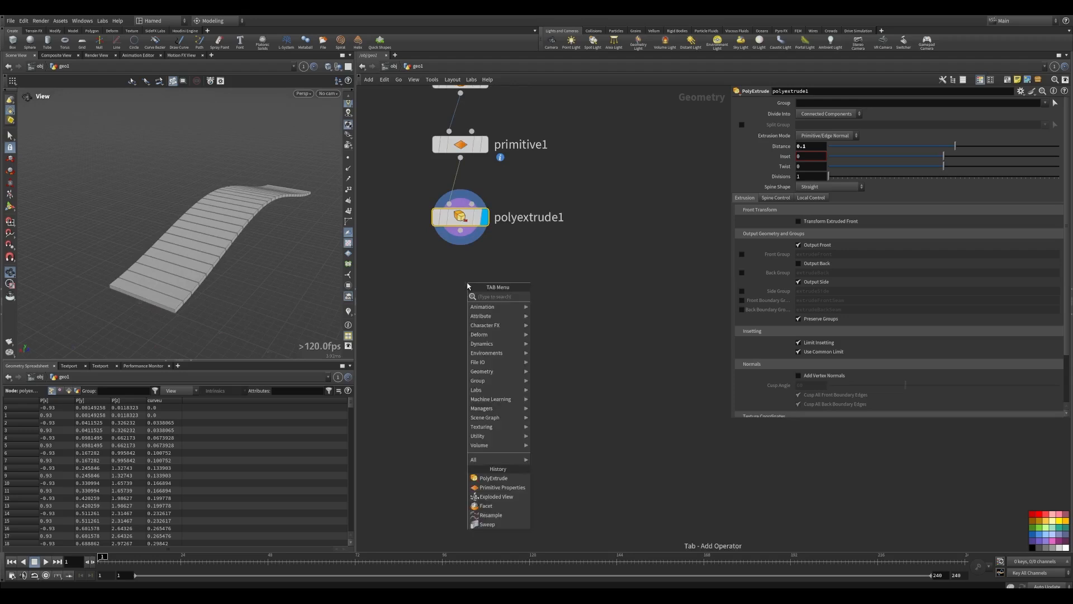
text(bev)
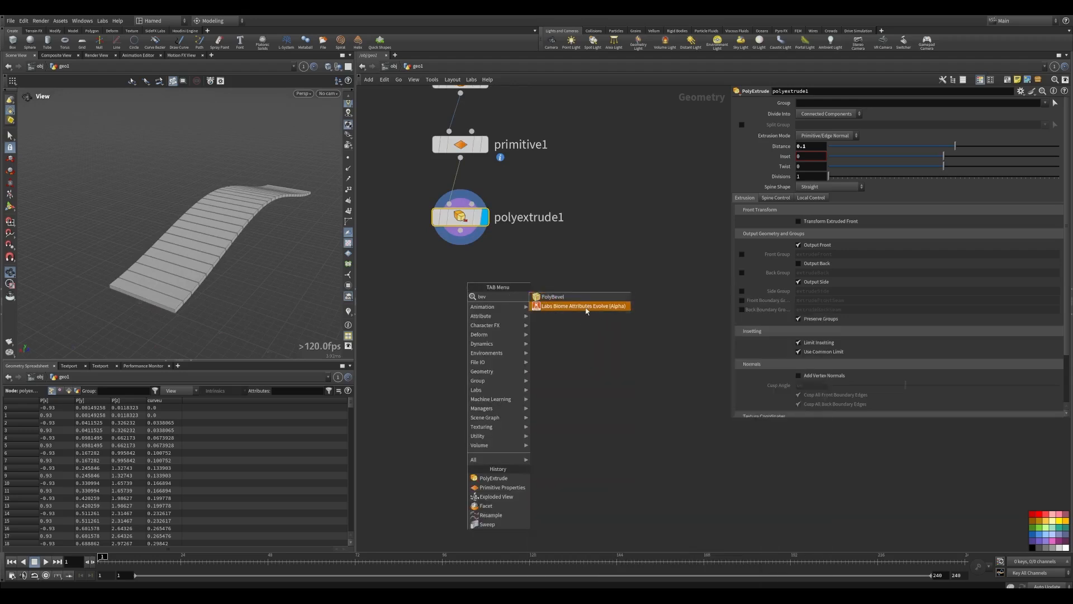
click(572, 298)
click(447, 232)
drag(458, 237, 460, 275)
click(484, 278)
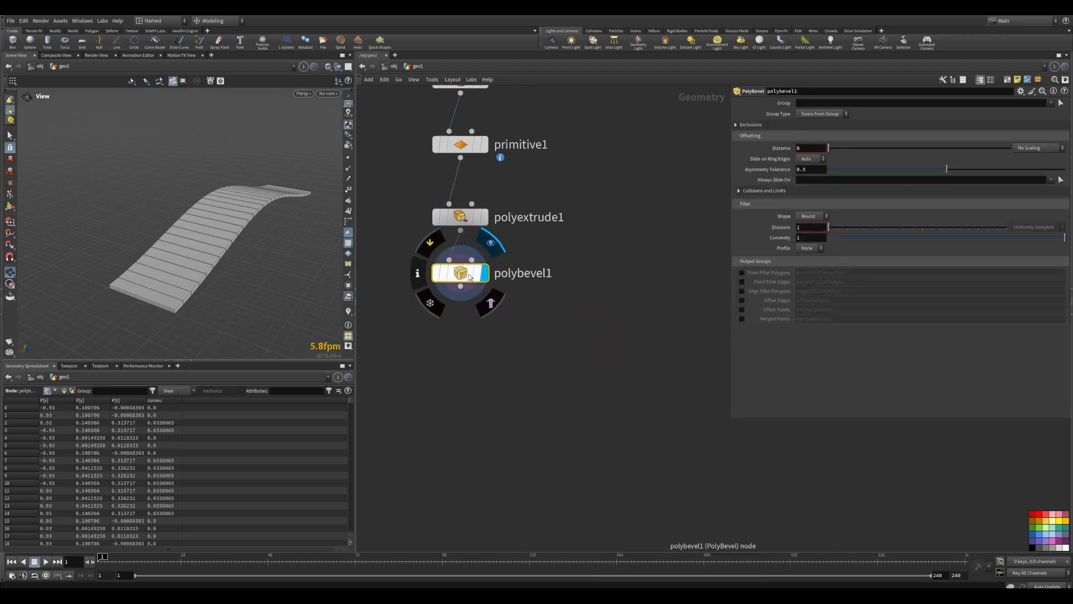
- Set the plank bevel on polybevel1 to a distance of 0.016 with 2 divisions
right_drag(179, 279, 211, 267)
drag(211, 266, 192, 242)
right_drag(192, 242, 215, 225)
middle_drag(820, 148, 800, 179)
drag(832, 228, 844, 231)
scroll(211, 233, up, 10)
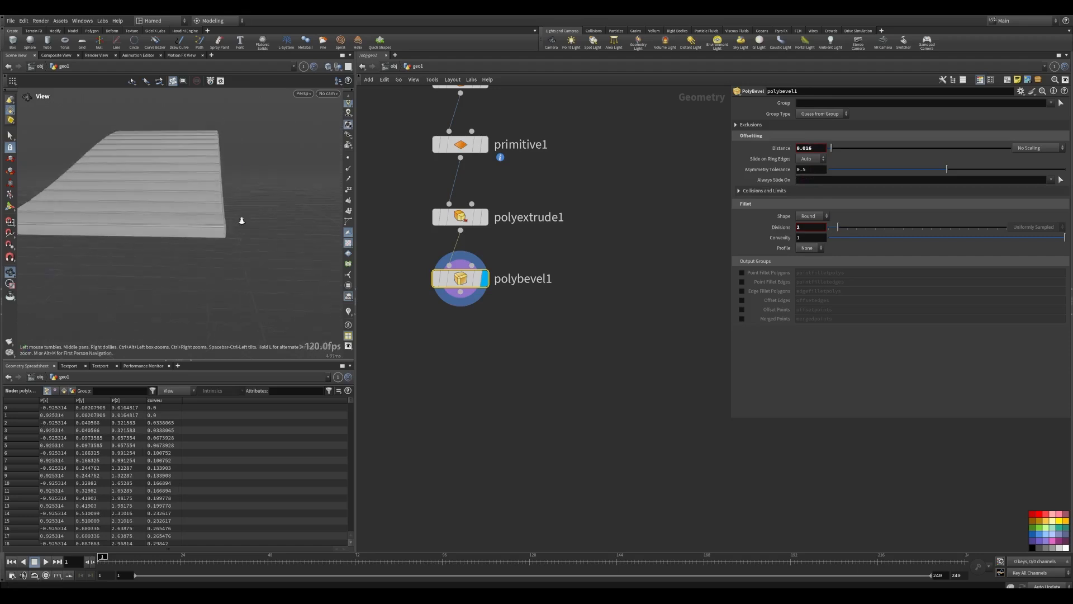
drag(183, 232, 196, 233)
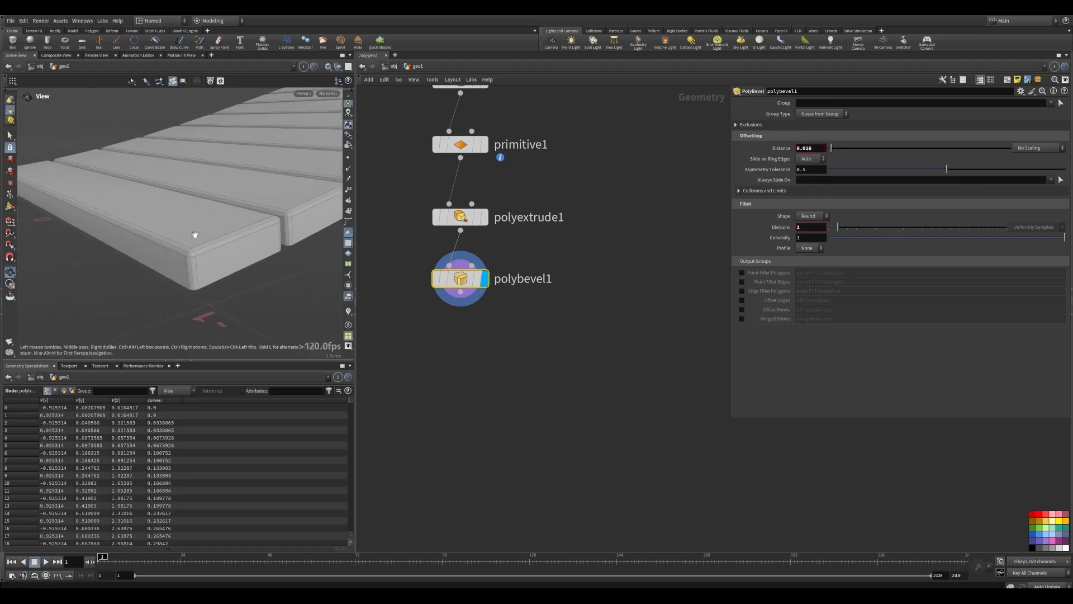
- Insert a UV Unwrap node between polyextrude1 and polybevel1 and make it the displayed node
drag(453, 283, 452, 337)
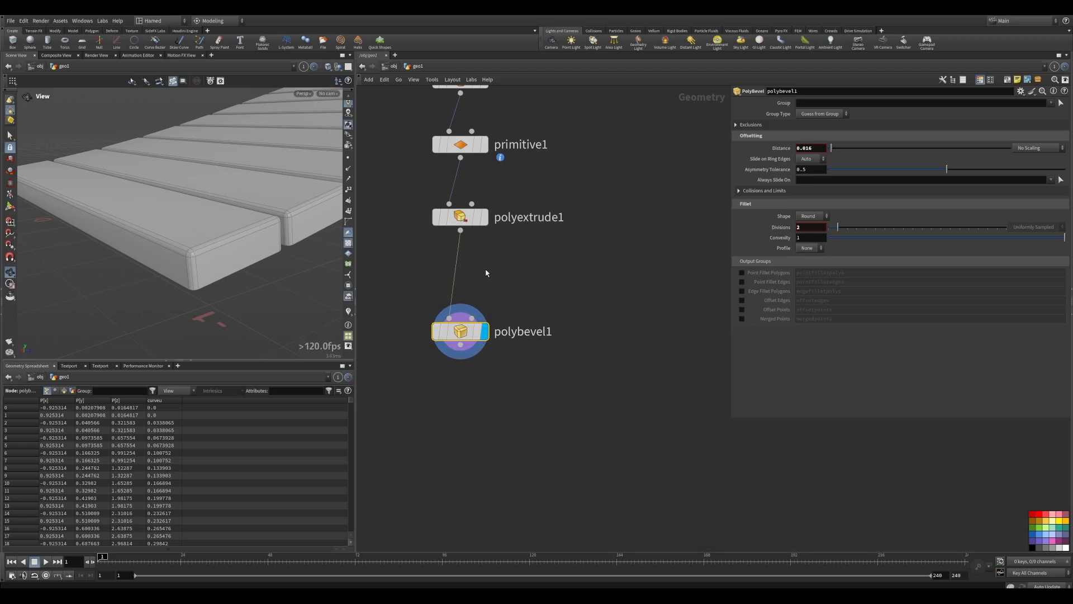
click(483, 216)
middle_drag(486, 275, 480, 284)
key(Tab)
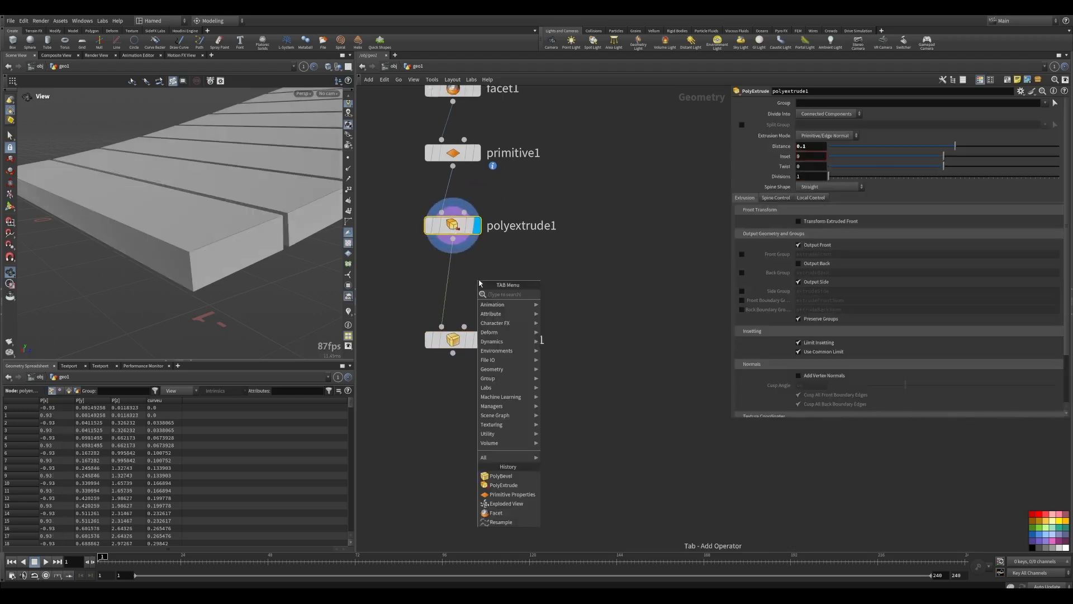
text(uv)
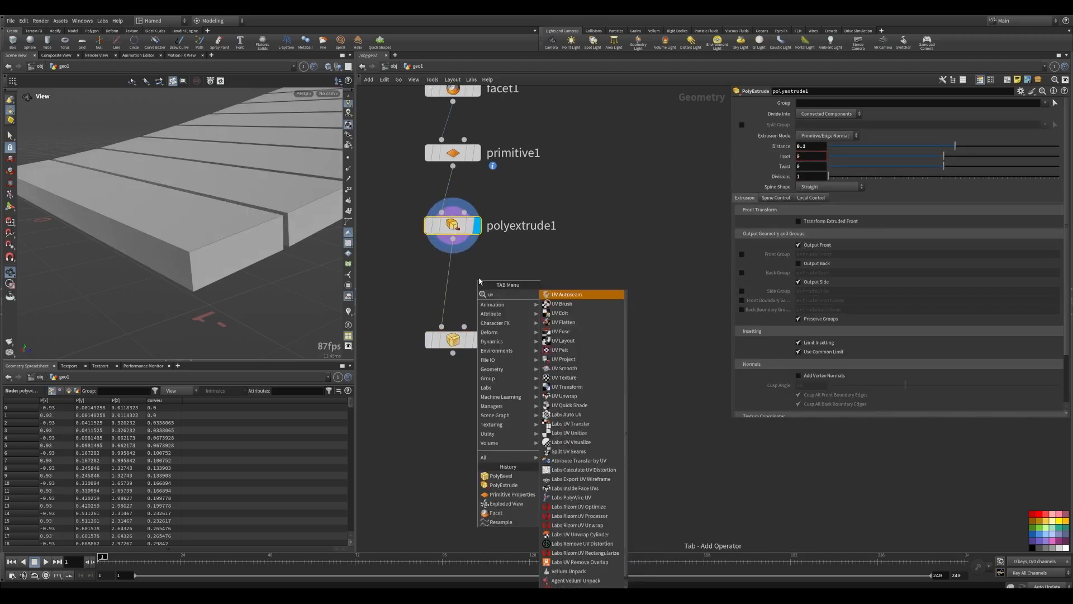
text(u)
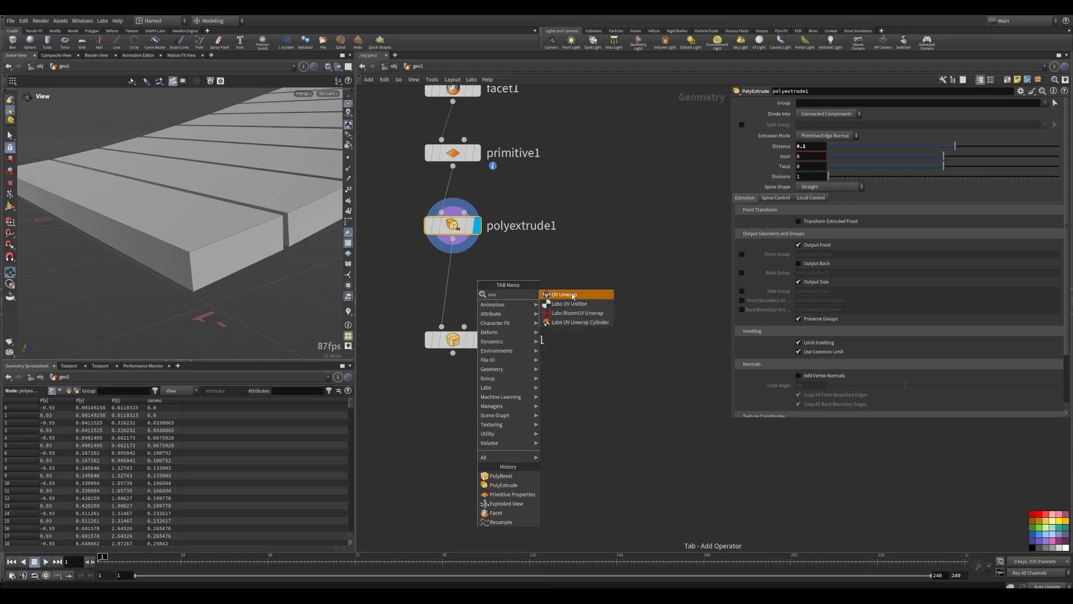
click(572, 297)
click(453, 282)
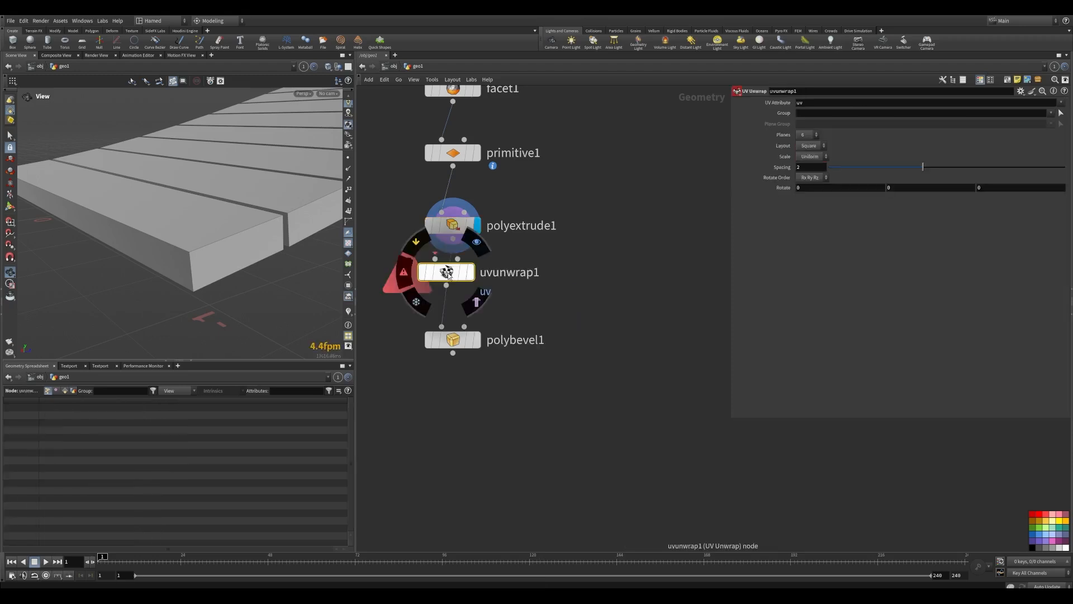
click(479, 281)
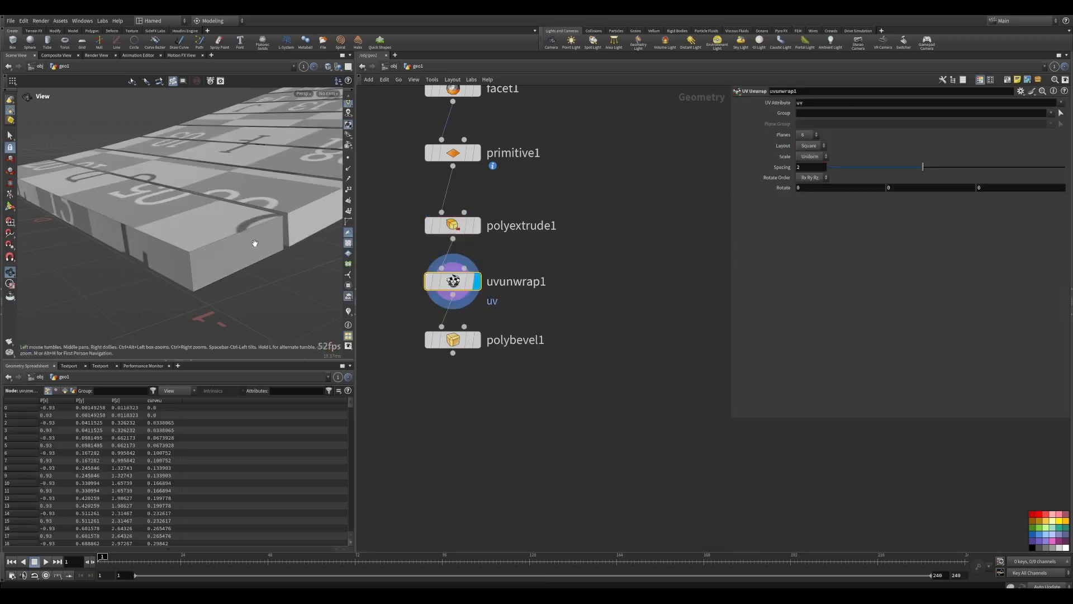
- Switch the viewport to the UV view and insert a displayed UV Flatten node between uvunwrap1 and polybevel1
key(space+5)
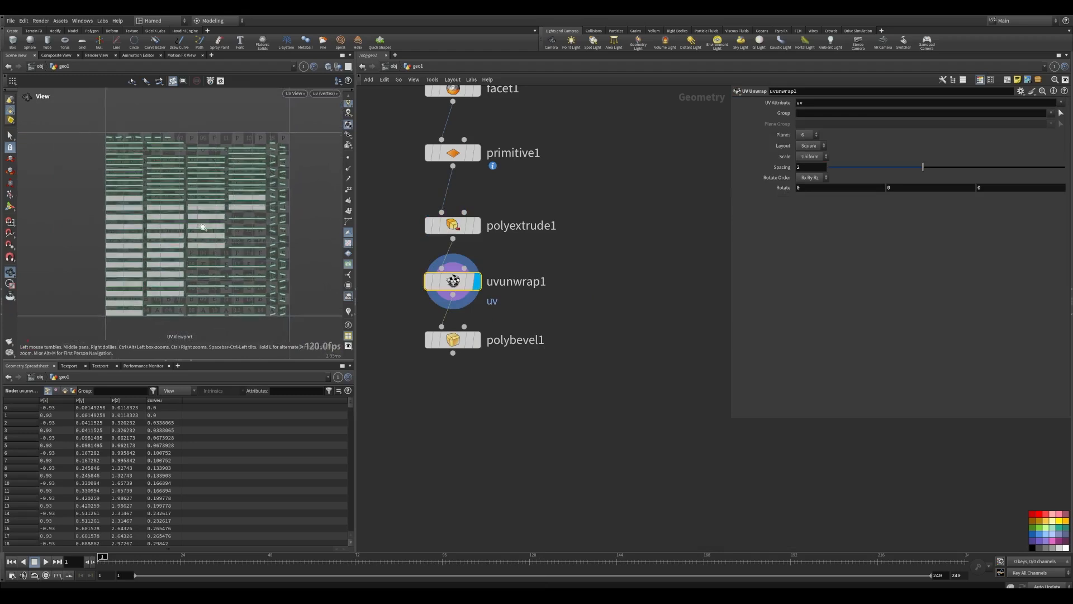
middle_drag(254, 223, 243, 228)
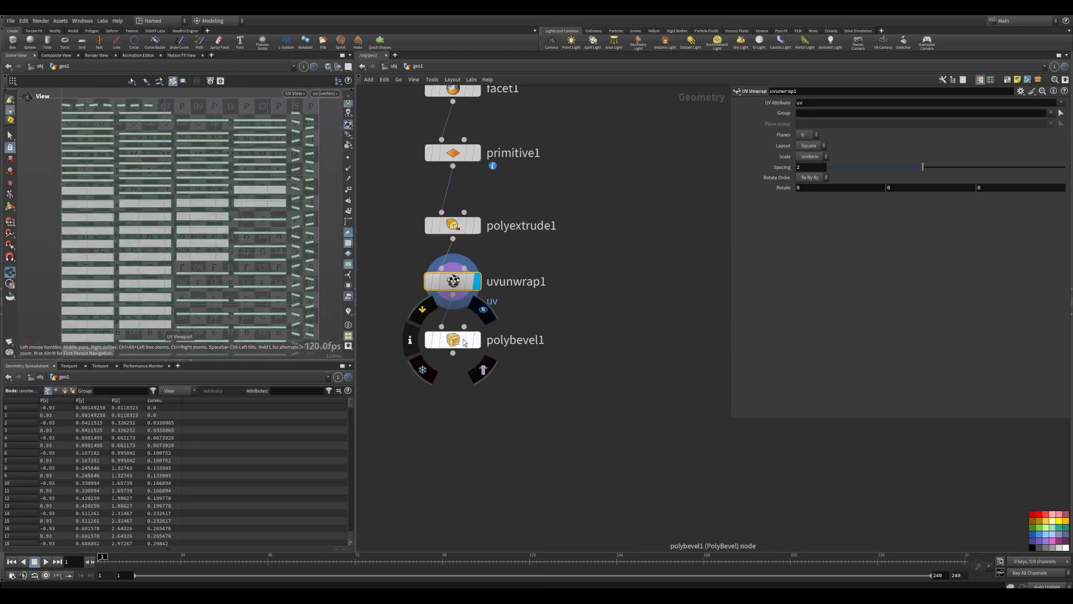
drag(453, 339, 453, 440)
key(Tab)
text(uvf)
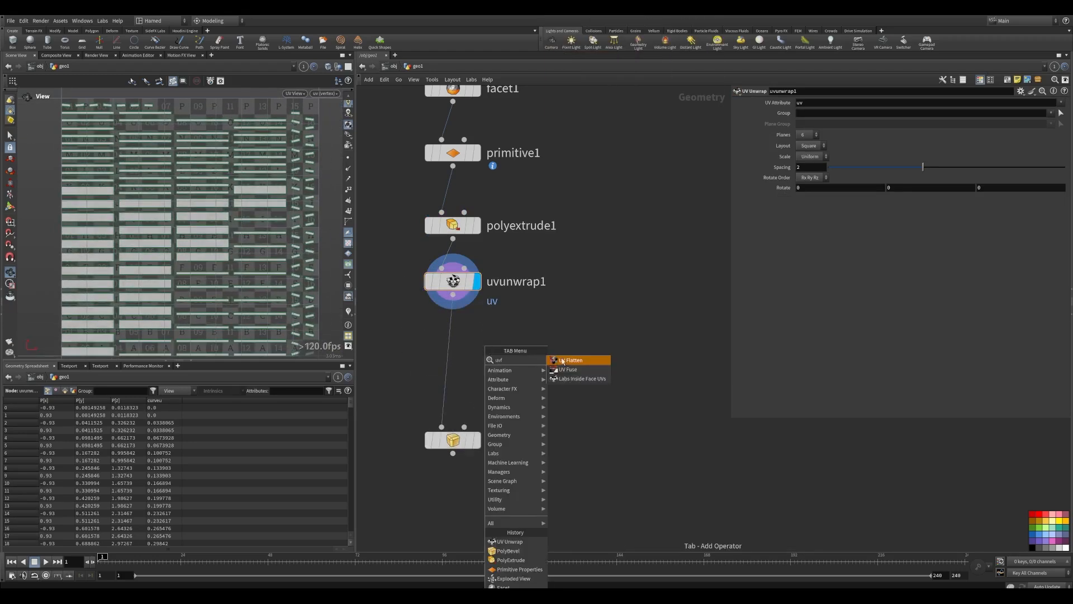
click(563, 360)
click(454, 338)
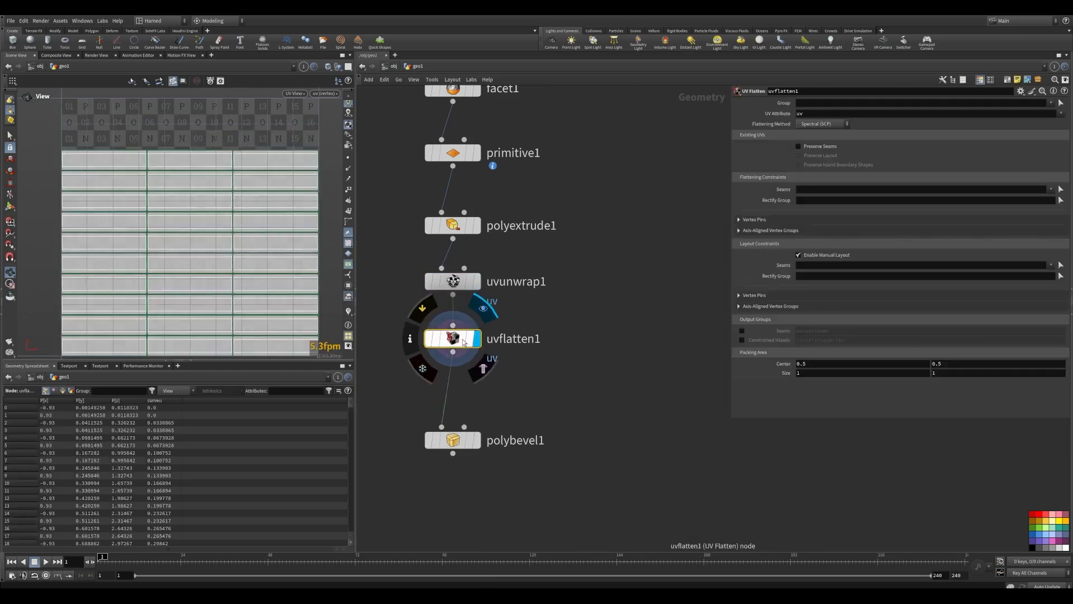
- Insert a UV Layout node between uvflatten1 and polybevel1 and make it the displayed node
middle_drag(481, 392, 474, 338)
key(Tab)
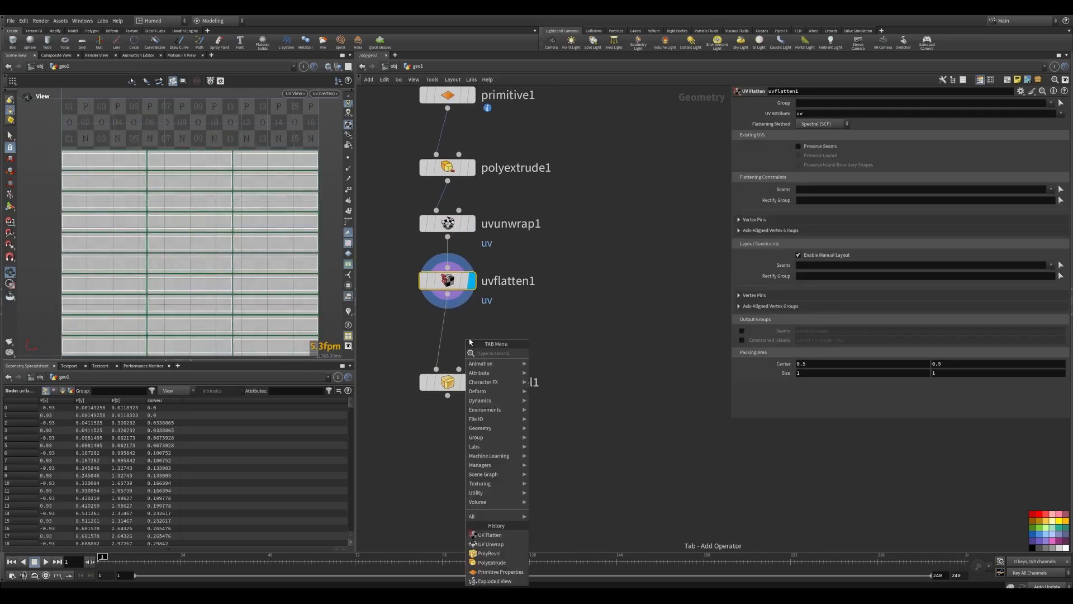
text(uvl)
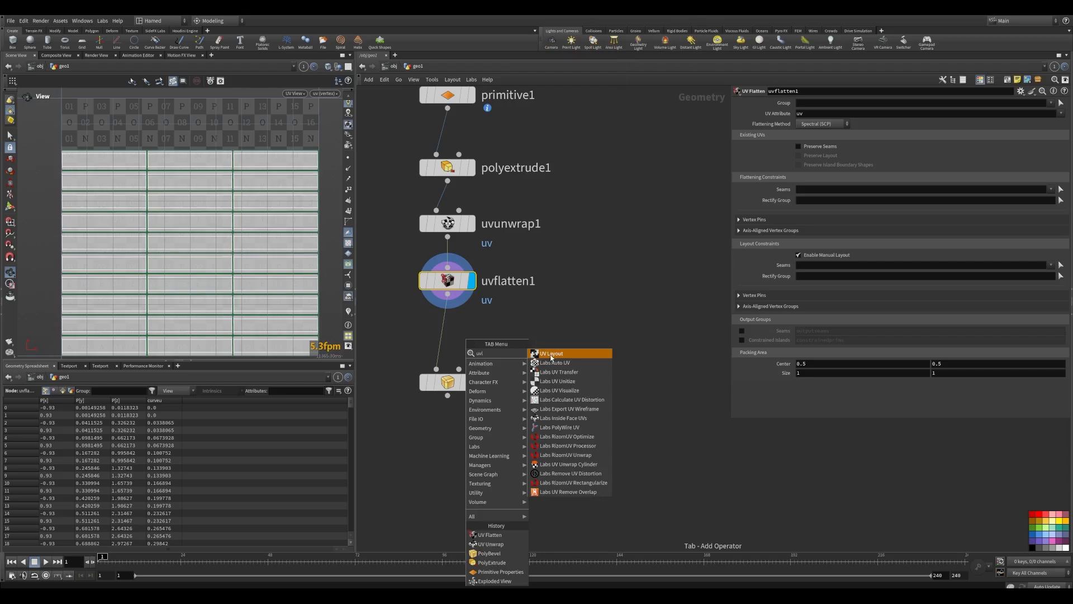
click(551, 353)
click(447, 332)
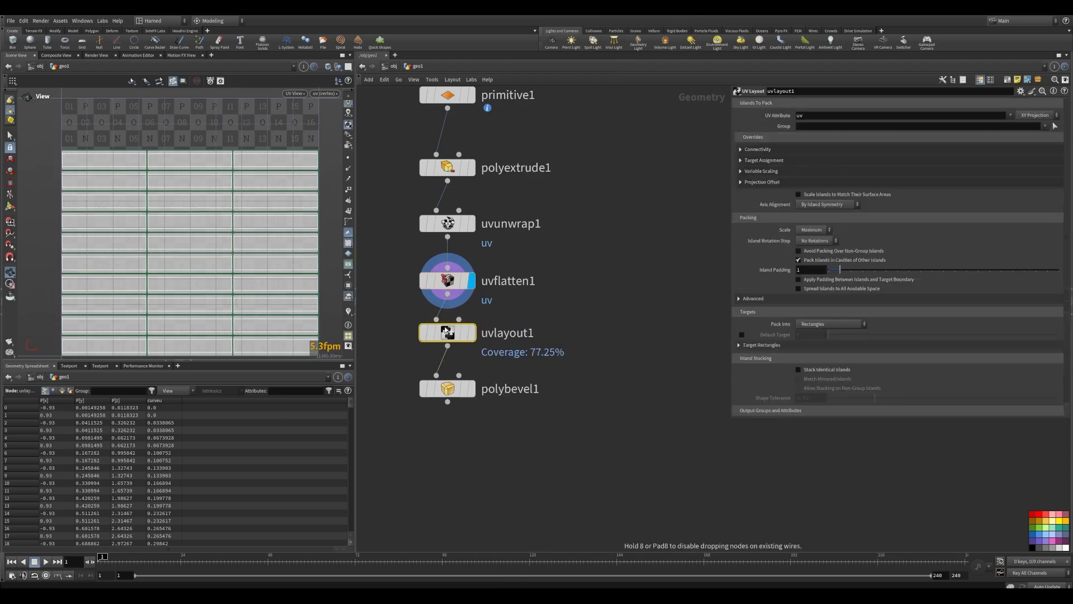
click(471, 338)
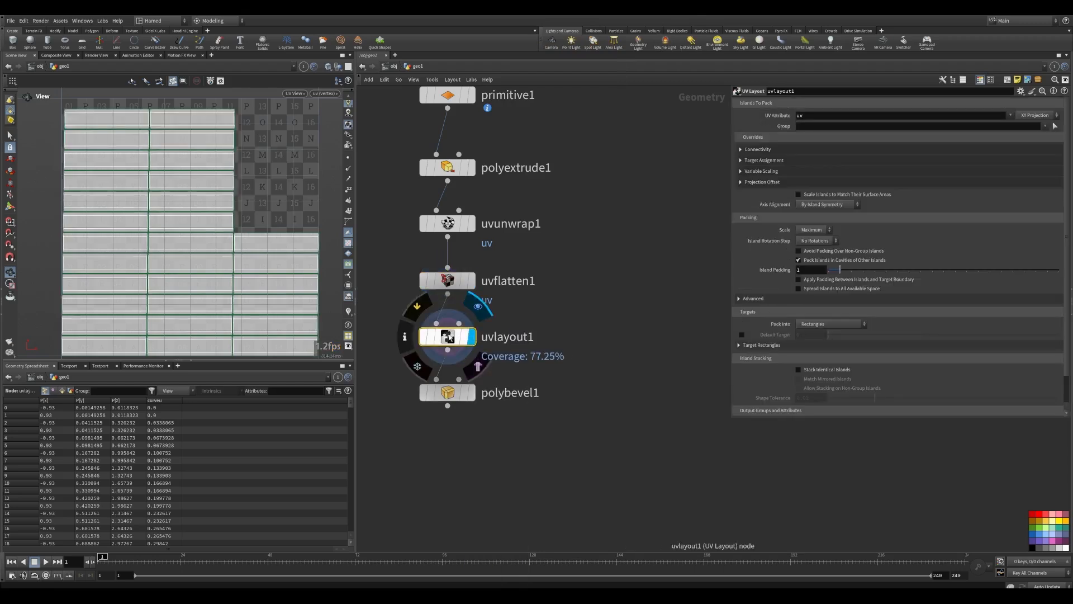
- Enable Preserve Seams on uvflatten1 and display the packed UVs of uvlayout1
click(473, 287)
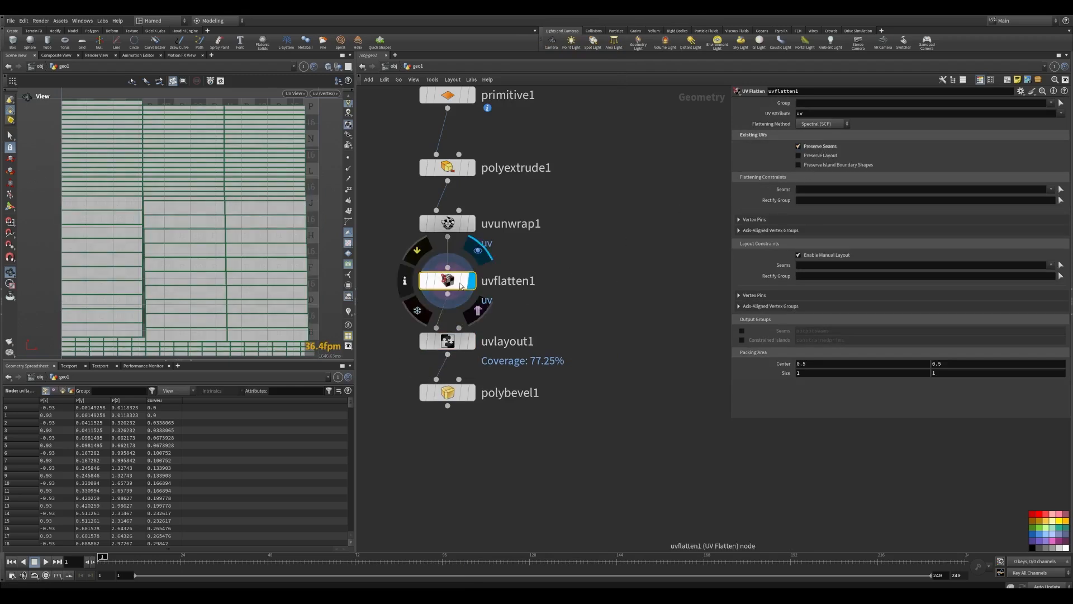
click(471, 223)
click(475, 284)
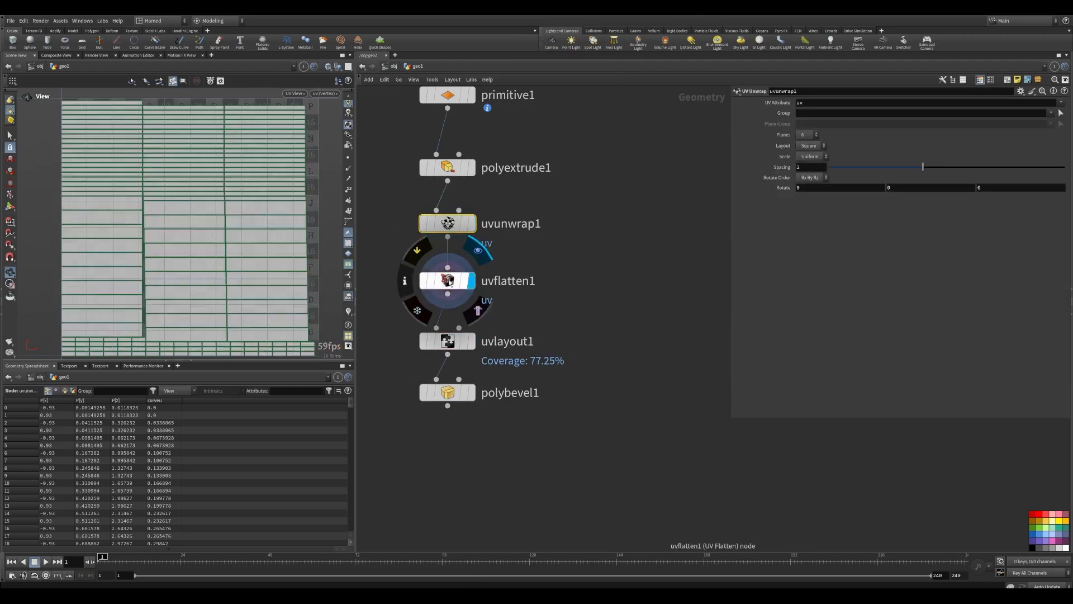
click(471, 341)
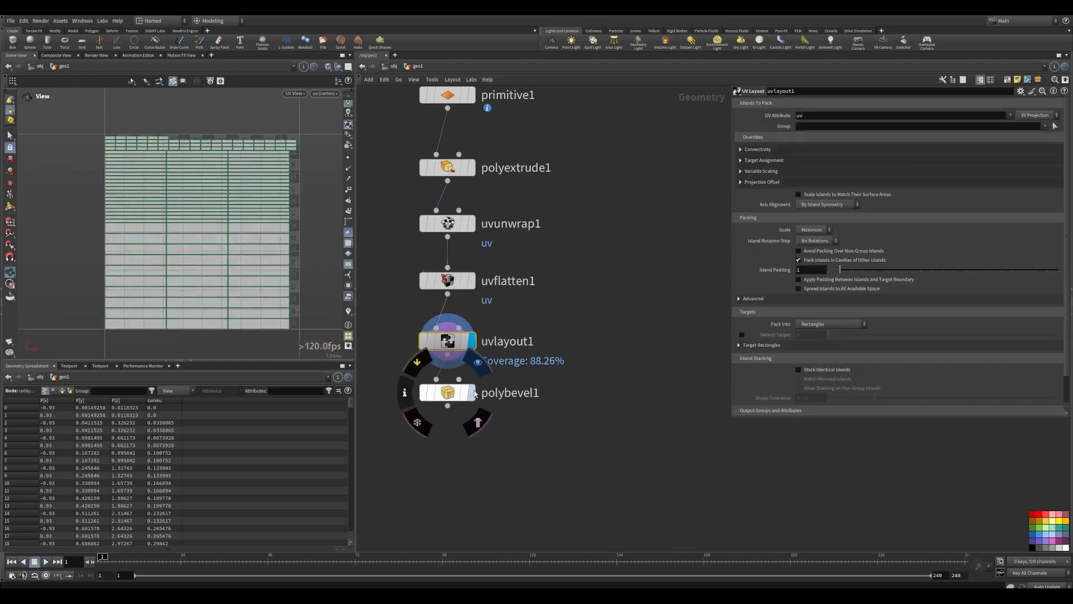
- Display polybevel1 in the perspective view and set its bevel divisions to 3
click(471, 392)
key(space+1)
drag(198, 218, 175, 213)
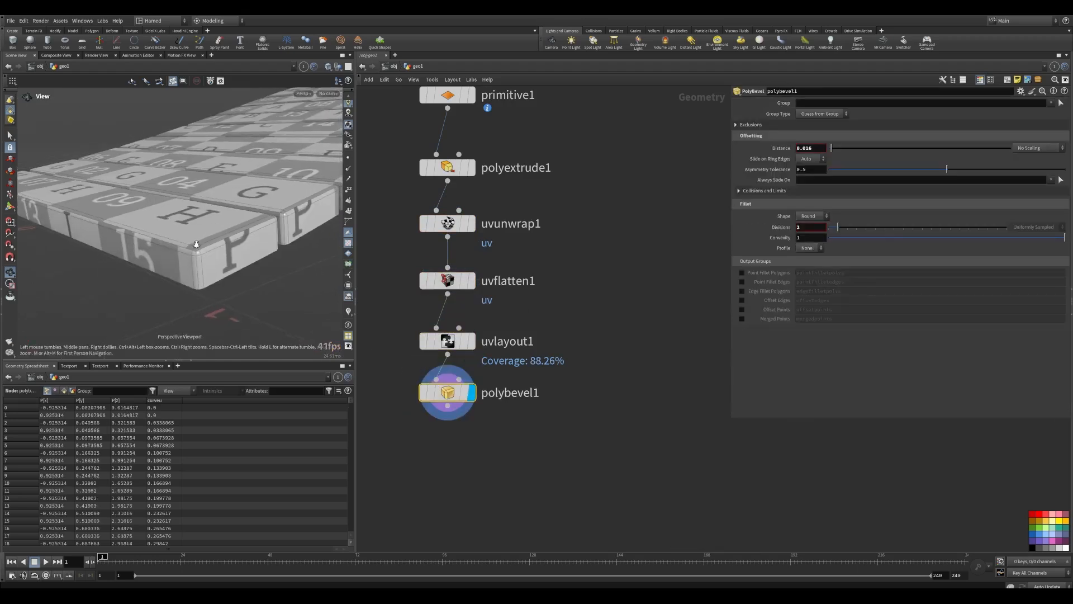
right_drag(175, 213, 310, 239)
drag(309, 239, 233, 248)
right_drag(232, 249, 184, 249)
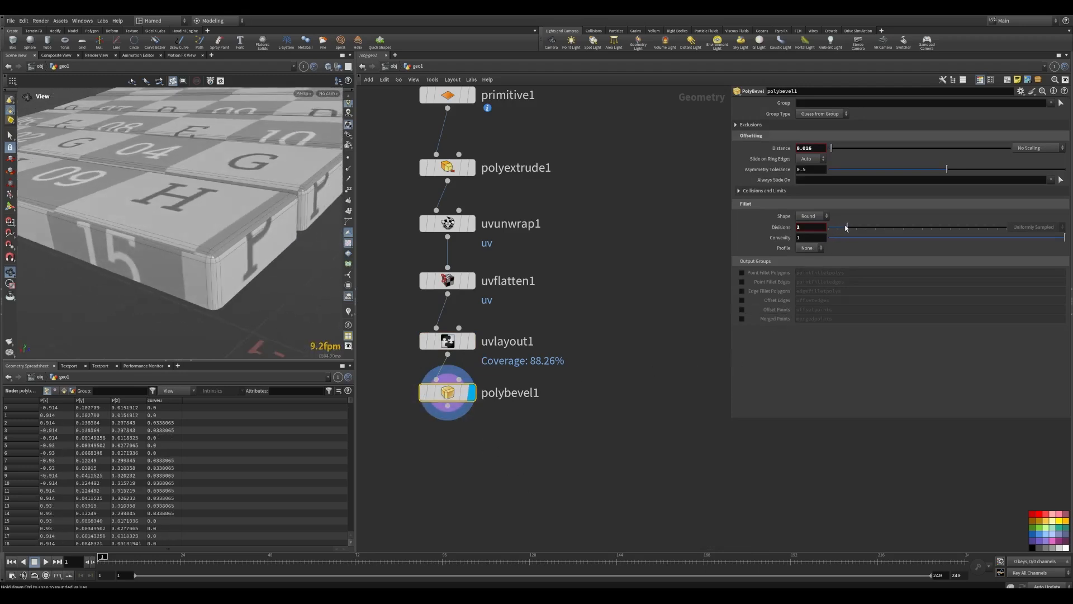
- Space out uvunwrap1, uvflatten1 and uvlayout1 between polyextrude1 and polybevel1 and colour these three nodes pink
drag(404, 210, 519, 360)
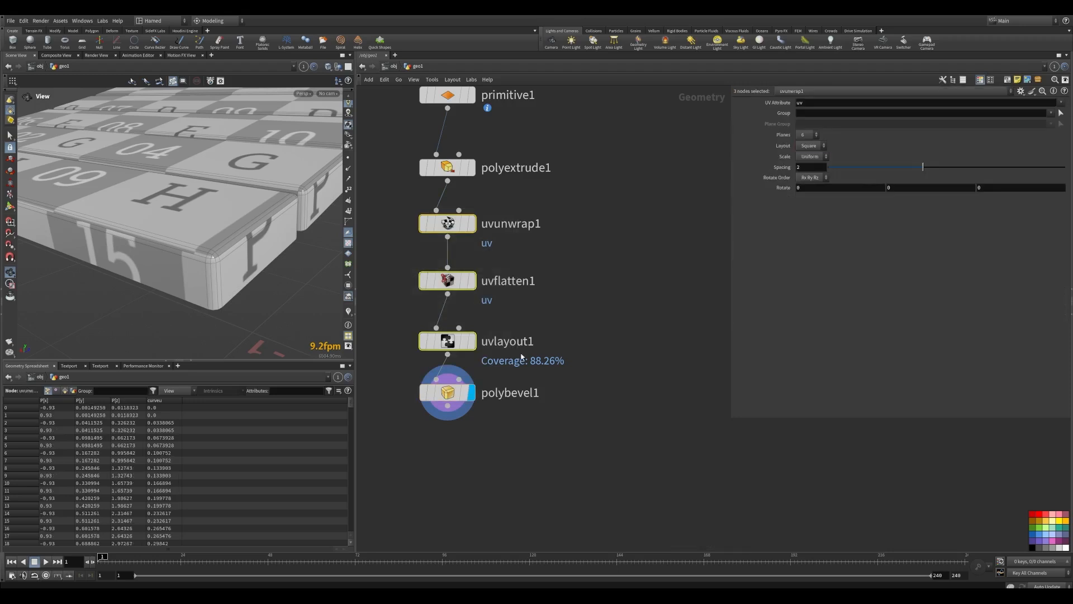
drag(443, 380, 442, 425)
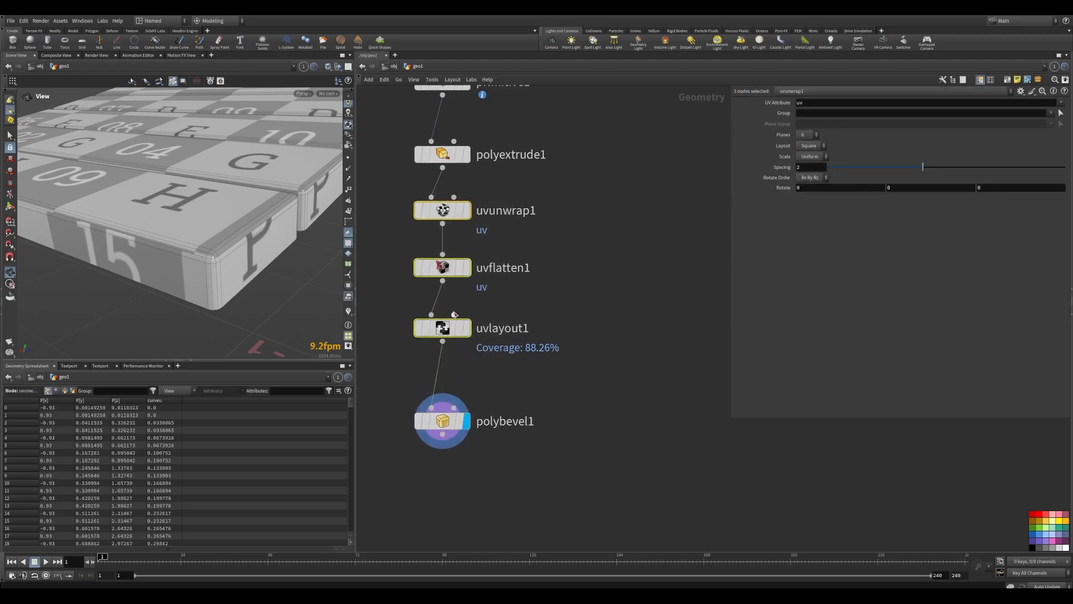
drag(520, 364, 391, 190)
drag(441, 210, 442, 218)
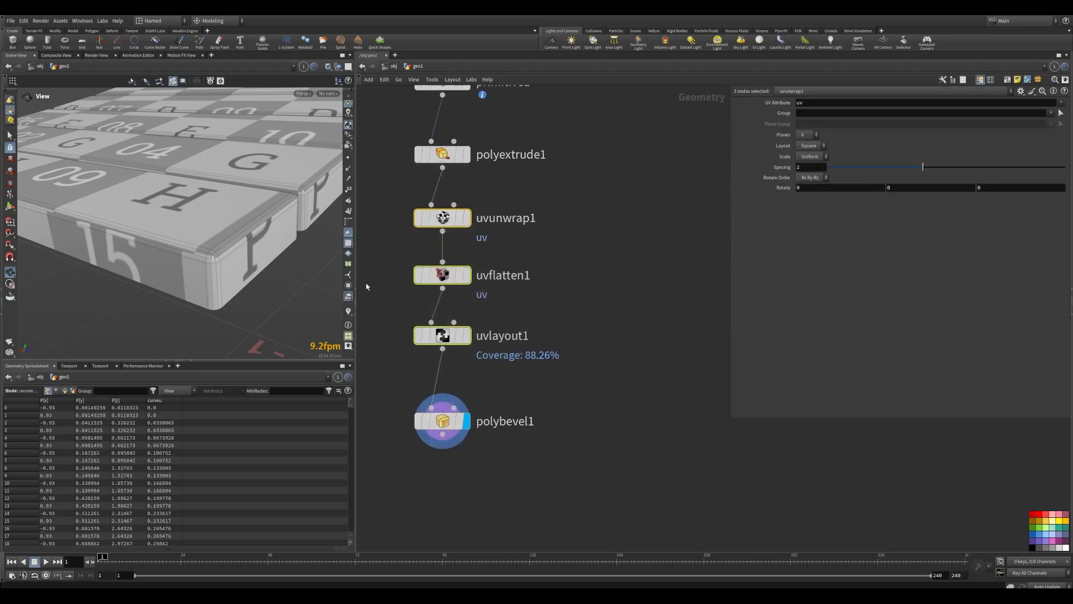
drag(581, 191, 400, 369)
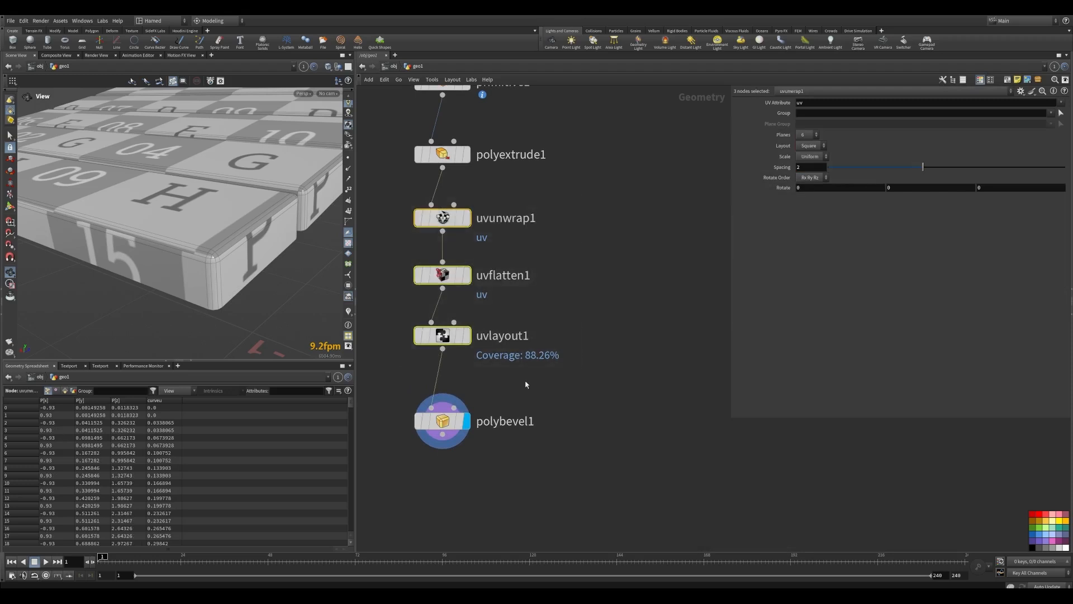
click(1060, 515)
middle_drag(584, 286, 587, 374)
scroll(590, 368, down, 2)
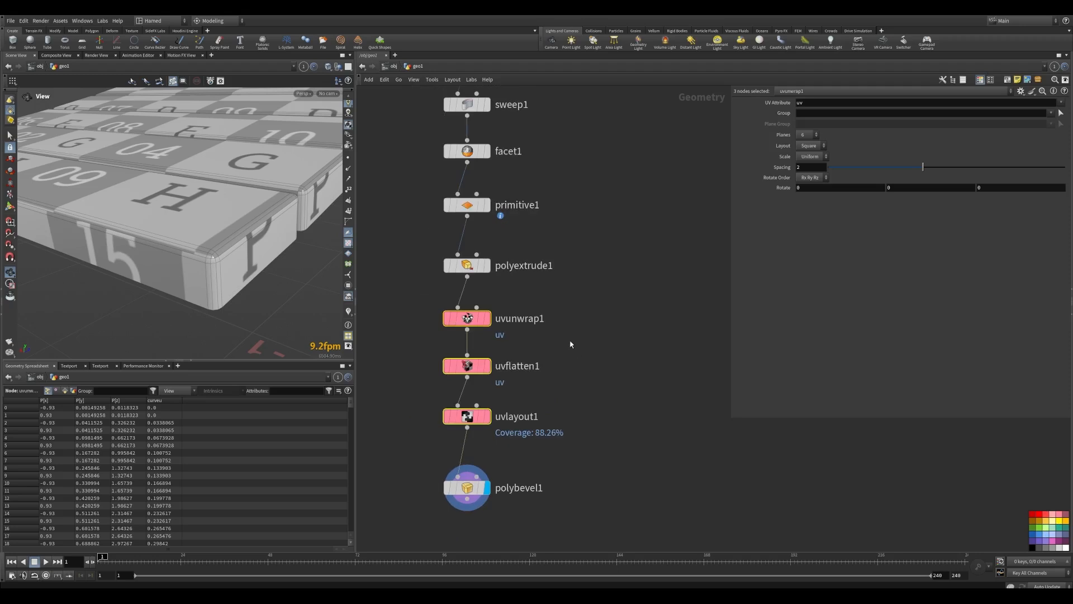
middle_drag(590, 418, 592, 277)
drag(476, 353, 475, 343)
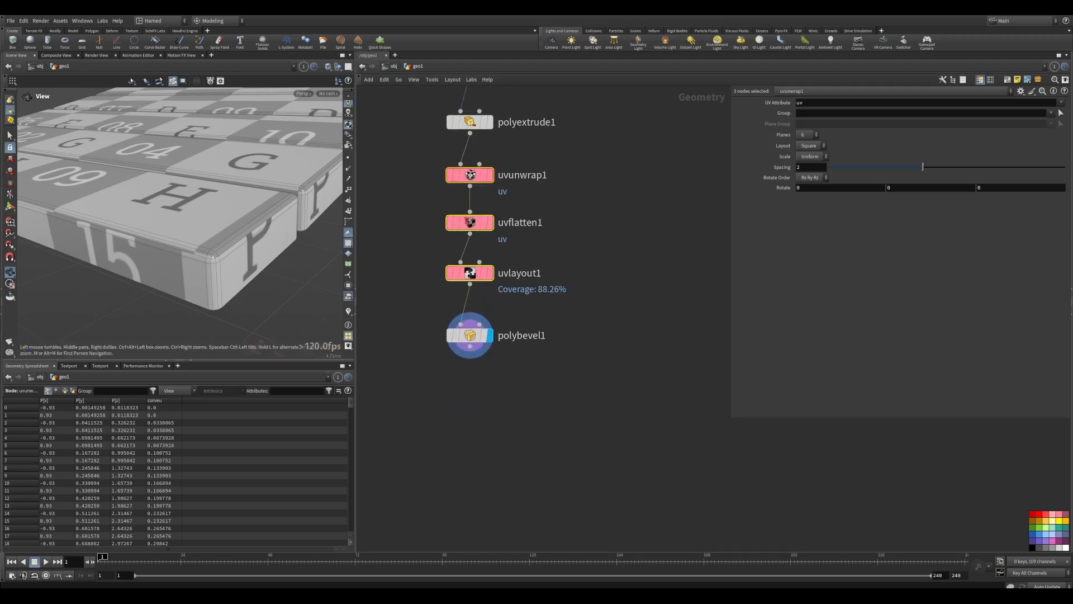
- Duplicate the OUT_BASE_CURVE null below polybevel1 and connect polybevel1's output to the copy
middle_drag(475, 344, 464, 426)
click(493, 306)
key(Escape)
scroll(537, 338, down, 3)
alt+drag(628, 136, 435, 464)
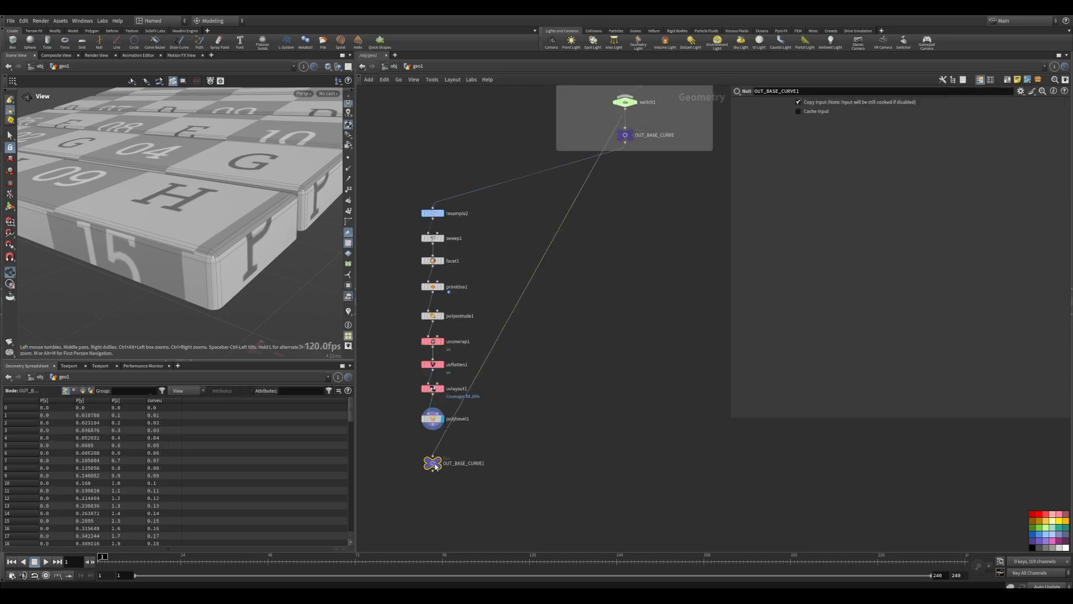
scroll(432, 452, up, 4)
drag(431, 422, 432, 462)
- Rename the duplicated null OUT_Planks and make it the displayed node
drag(433, 481, 588, 452)
click(492, 456)
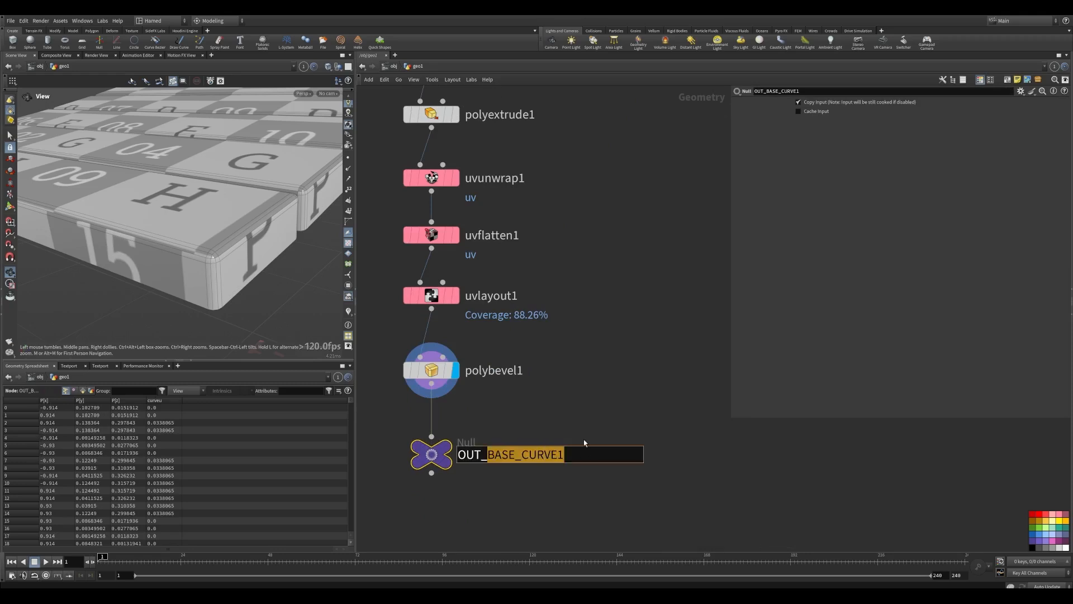
text(Planks)
key(Return)
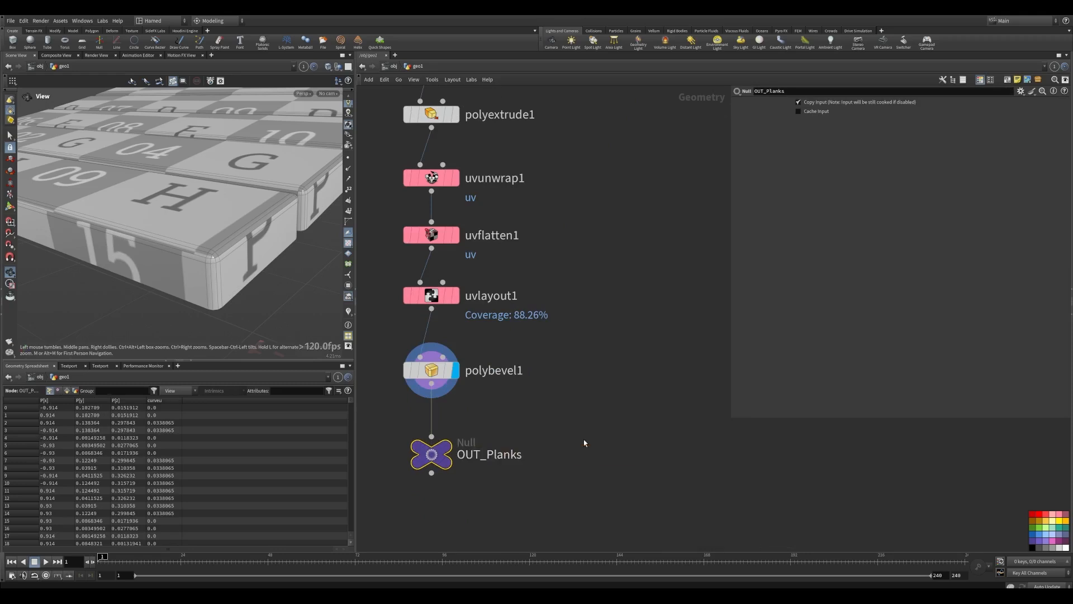
click(445, 454)
- Frame the whole plank bridge and examine its shape and UV pattern from several angles
key(h)
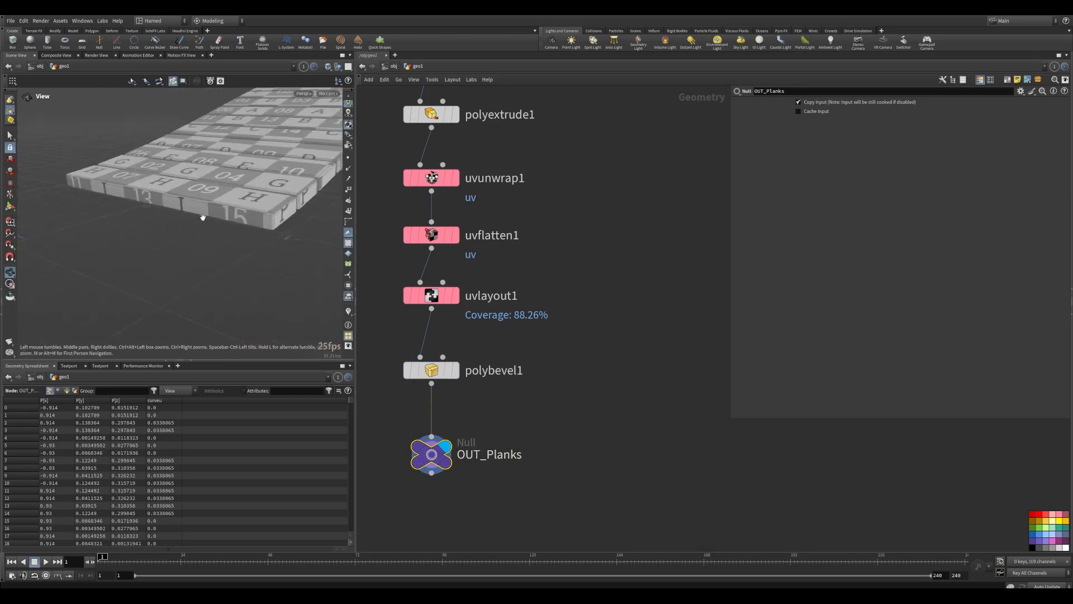
drag(222, 229, 196, 245)
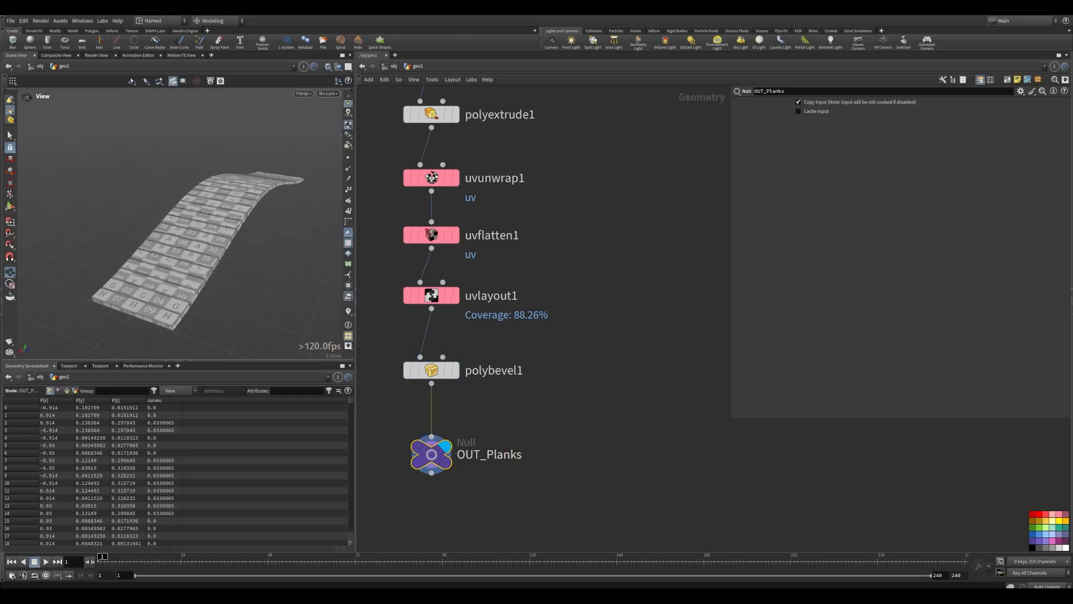
drag(229, 222, 64, 277)
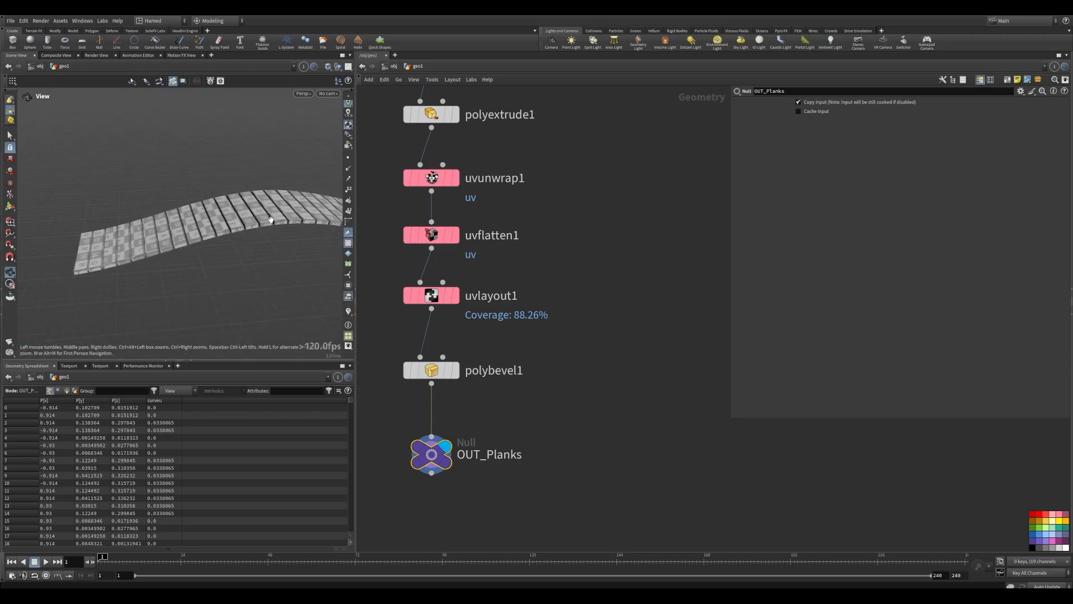
drag(271, 219, 221, 224)
drag(328, 250, 278, 214)
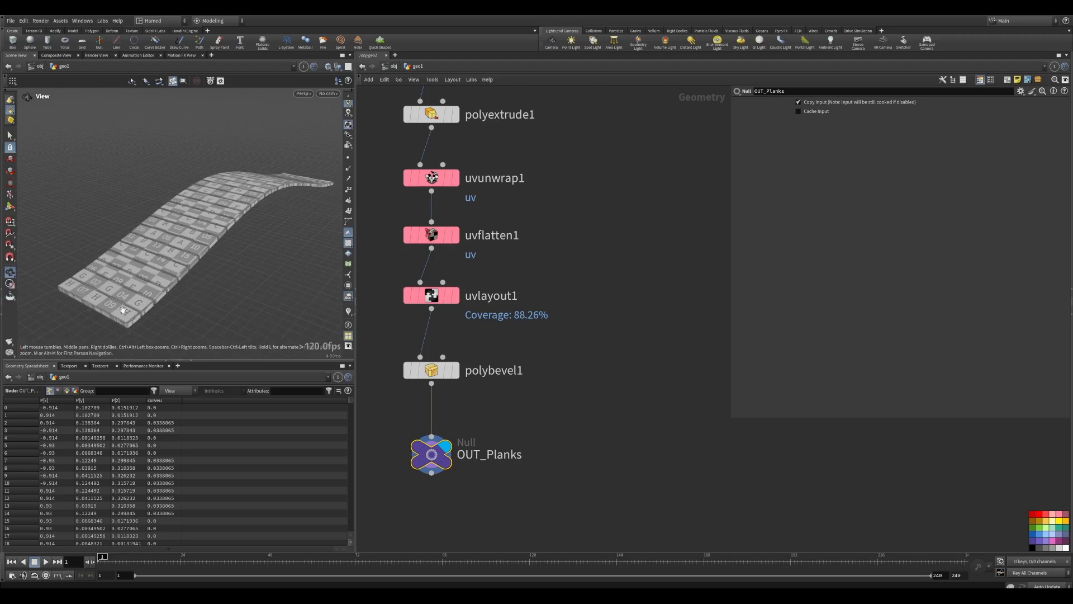
drag(75, 277, 39, 288)
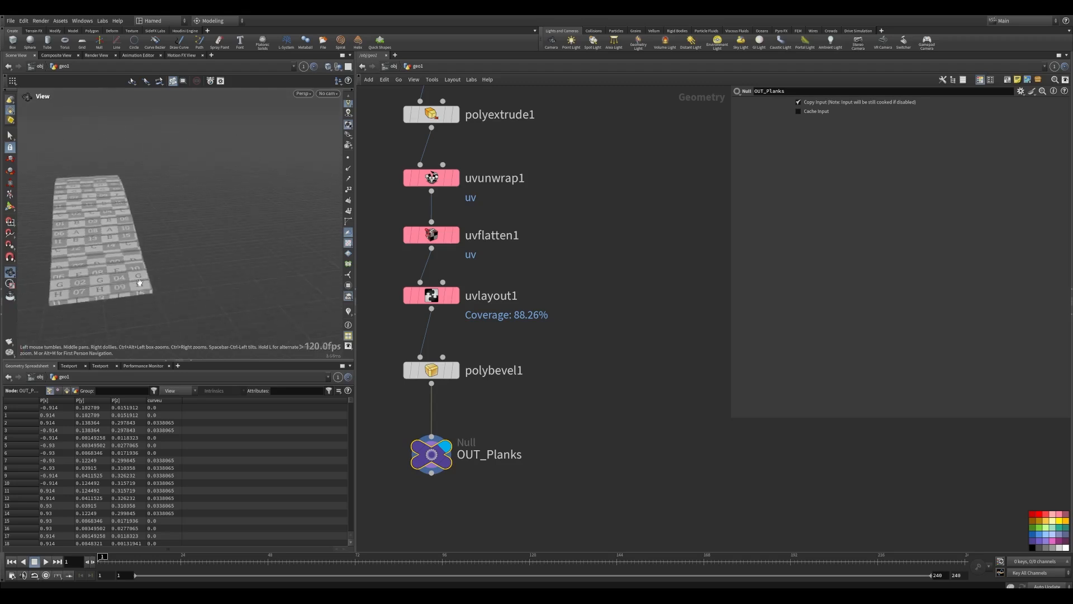
drag(139, 282, 196, 236)
- Arrange all nodes from resample2 to OUT_Planks in an evenly spaced vertical column with automatic layout
scroll(484, 321, down, 5)
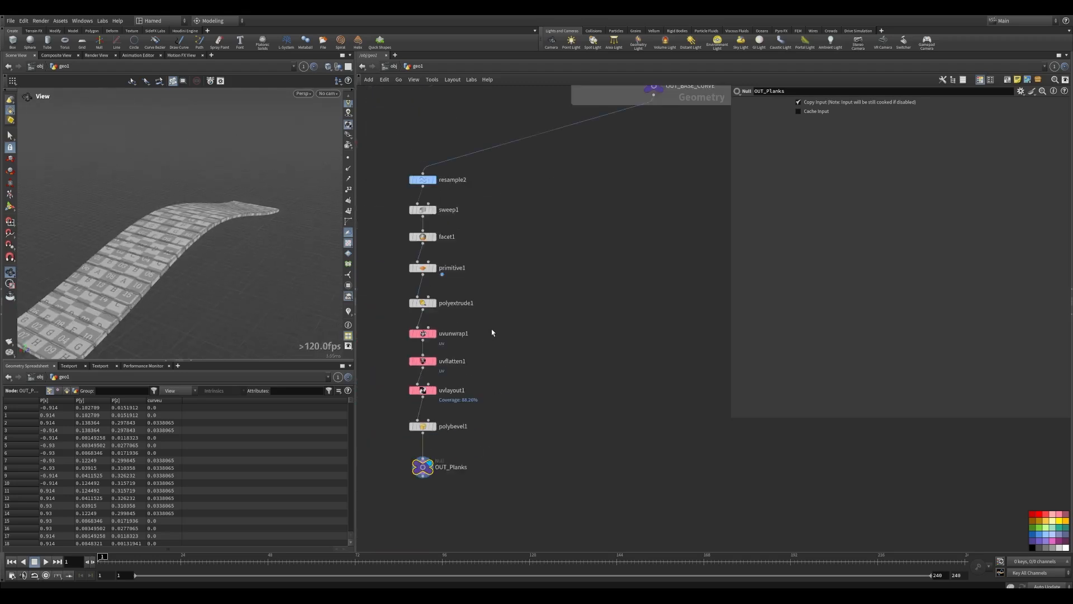
middle_drag(513, 373, 610, 347)
drag(573, 467, 465, 150)
key(l)
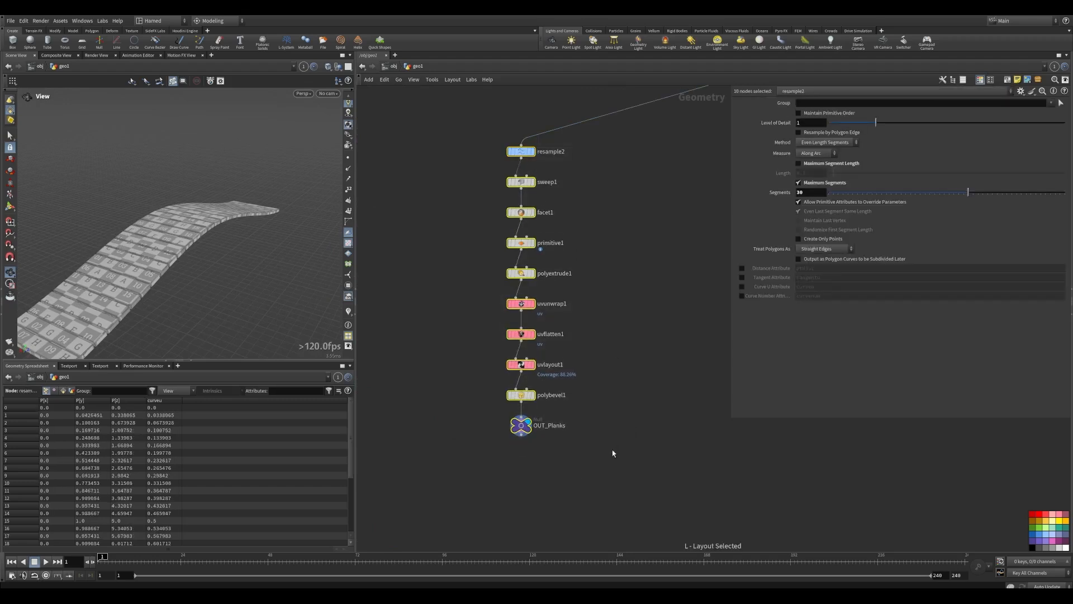
- Move the whole node column from resample2 to OUT_Planks left, farther away from the existing network box
drag(612, 452, 451, 137)
drag(521, 157, 443, 162)
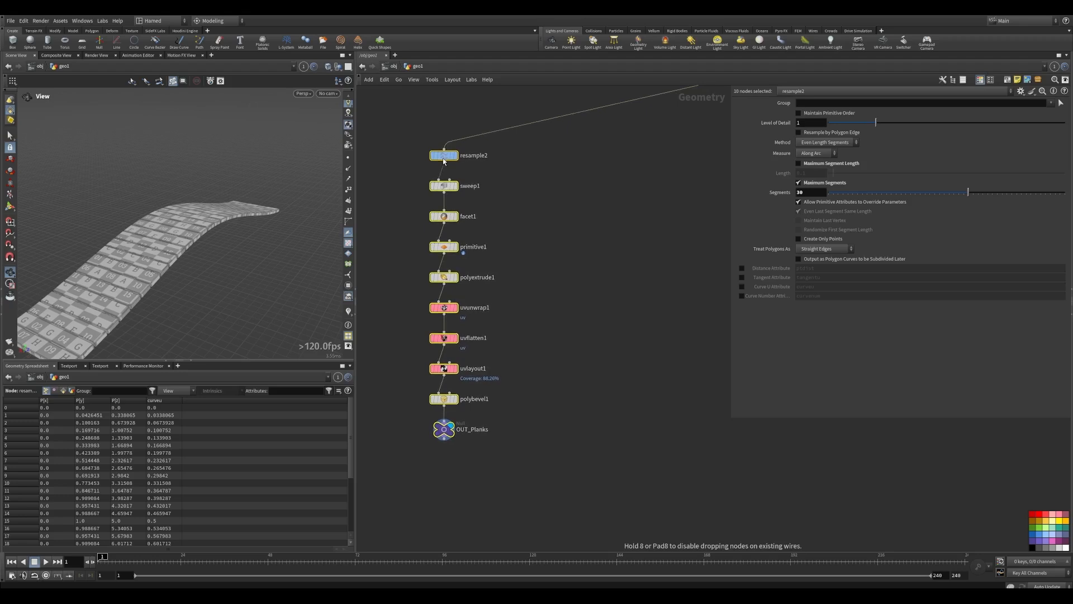
middle_drag(507, 168, 505, 222)
- Toggle the network wiring style between straight and rounded, leaving it set to Rounded
key(shift+s)
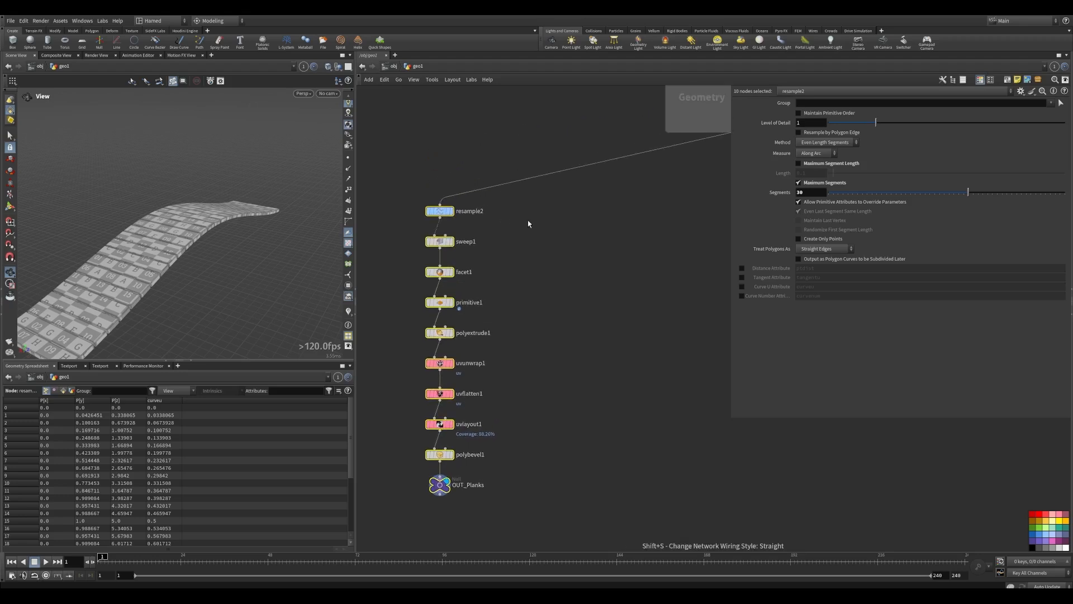
click(525, 223)
key(shift+s)
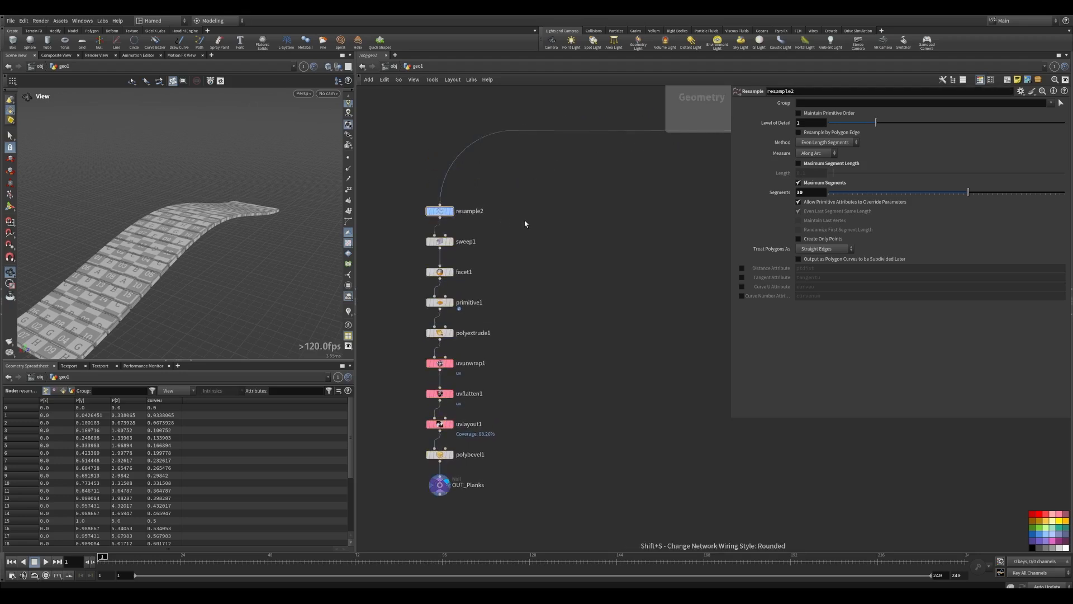
mouse_move(546, 209)
middle_down()
mouse_move(470, 207)
mouse_move(535, 197)
middle_up()
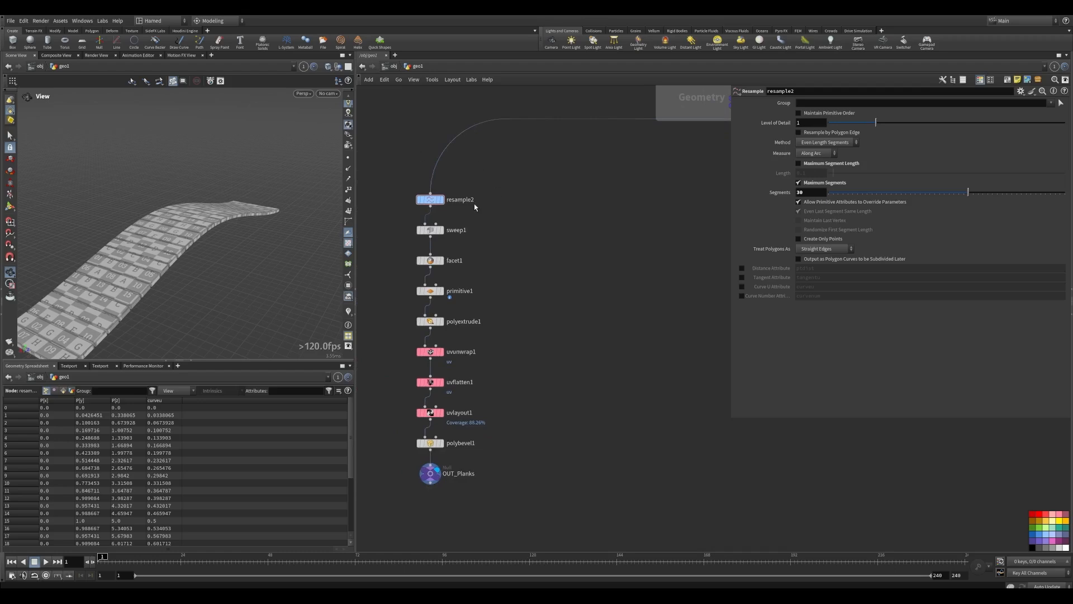
key(shift+s)
key(shift+s)
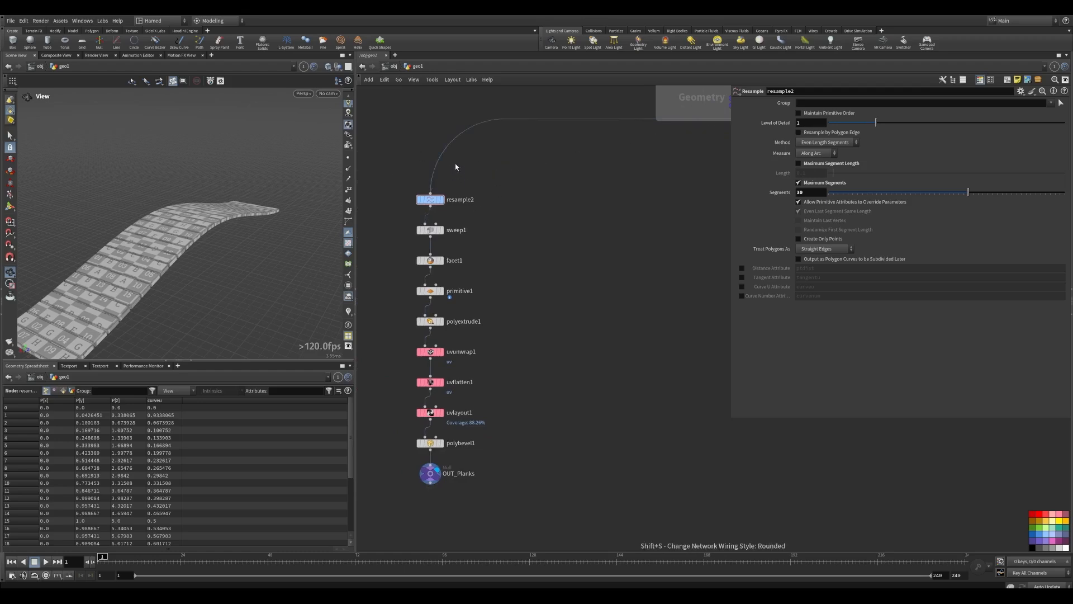
- Lay out the nodes from resample2 to OUT_Planks automatically and enclose them in a new network box
drag(391, 179, 497, 517)
key(l)
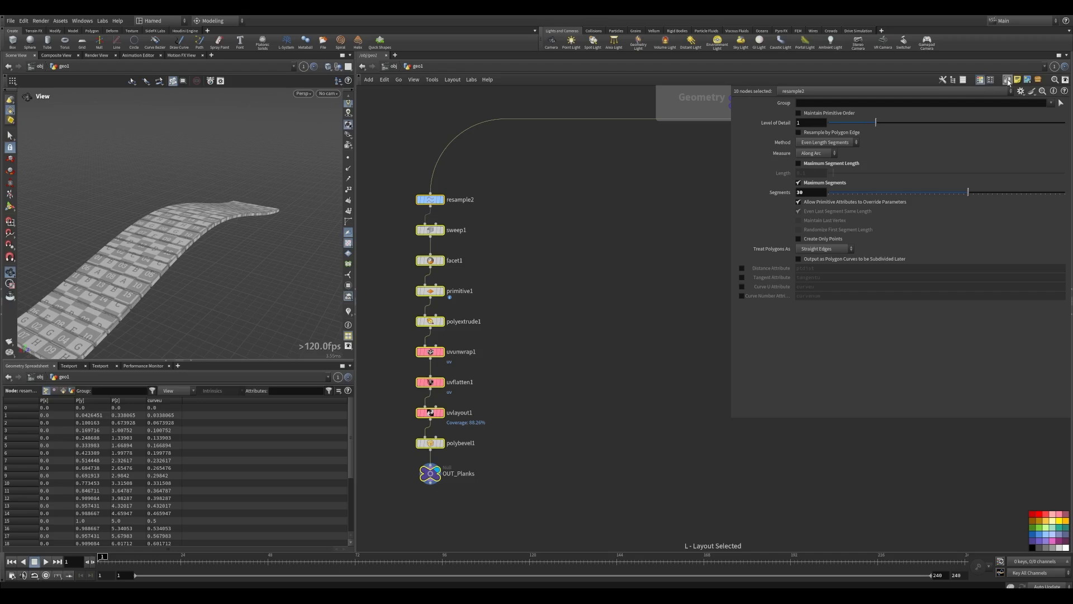
key(shift+o)
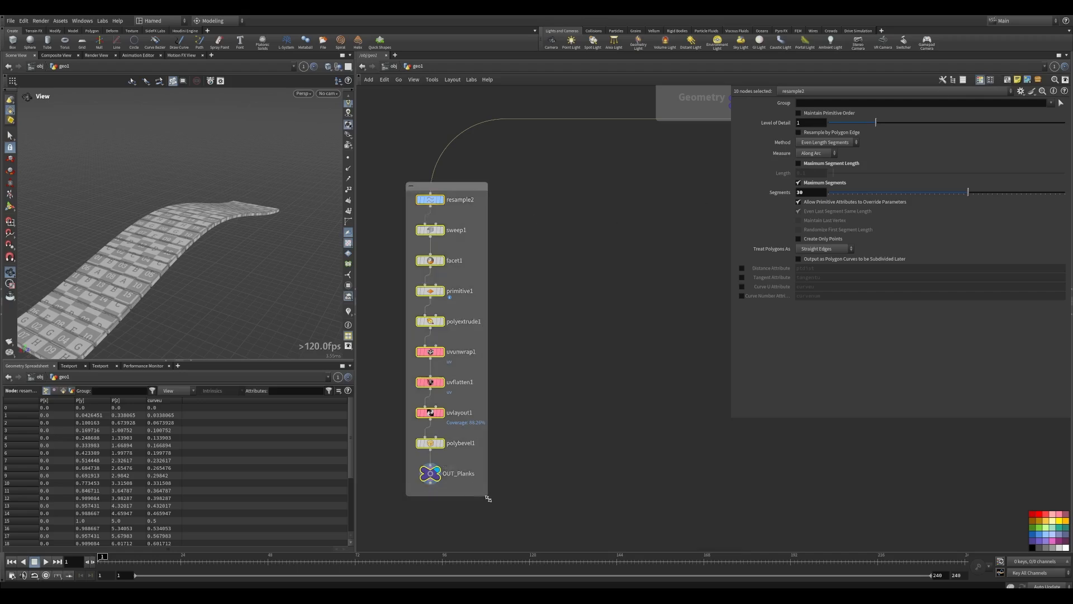